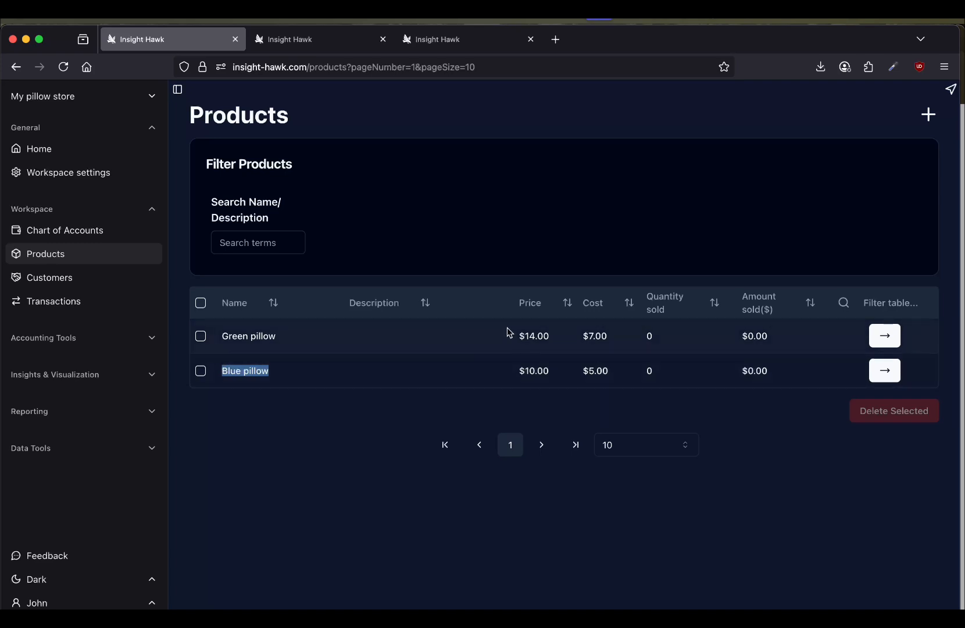
Review the prices and costs of both pillow products, the inventory purchase transactions and the inventory quantities
{"action": "left_click_drag", "start_coordinate": [506, 339], "coordinate": [610, 339]}
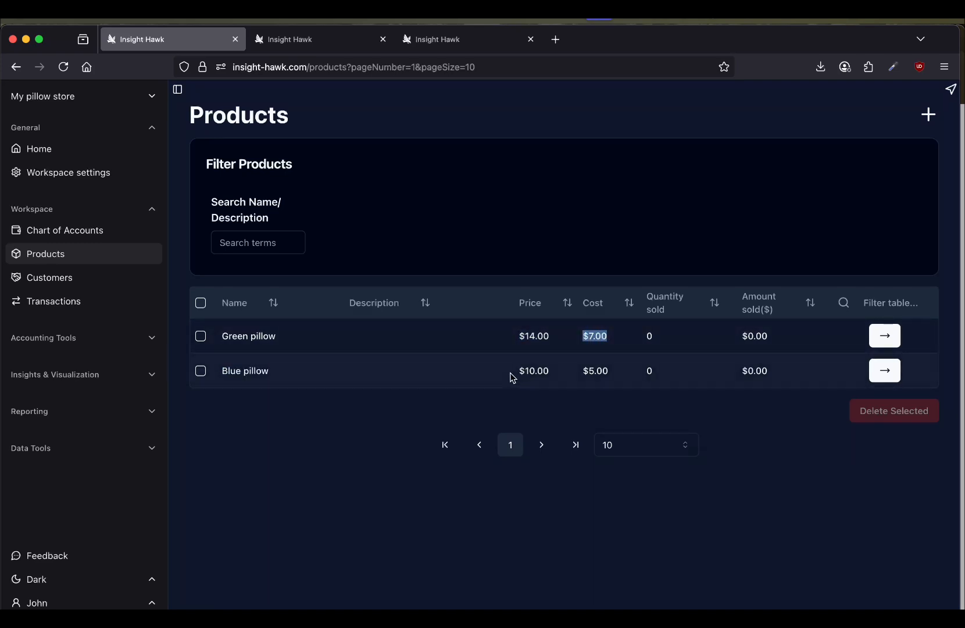
{"action": "left_click_drag", "start_coordinate": [513, 373], "coordinate": [618, 371]}
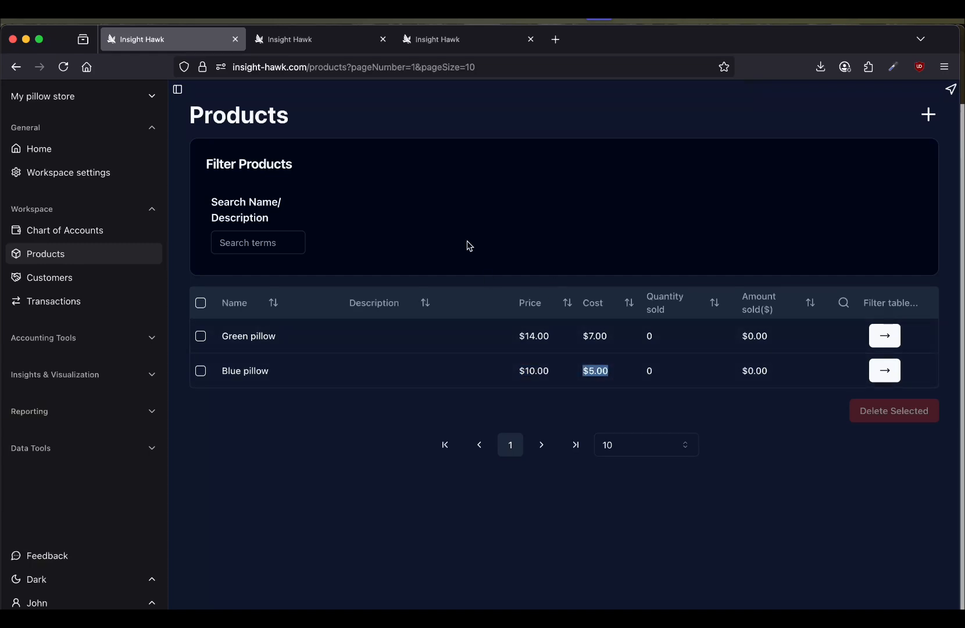
{"action": "left_click", "coordinate": [299, 45]}
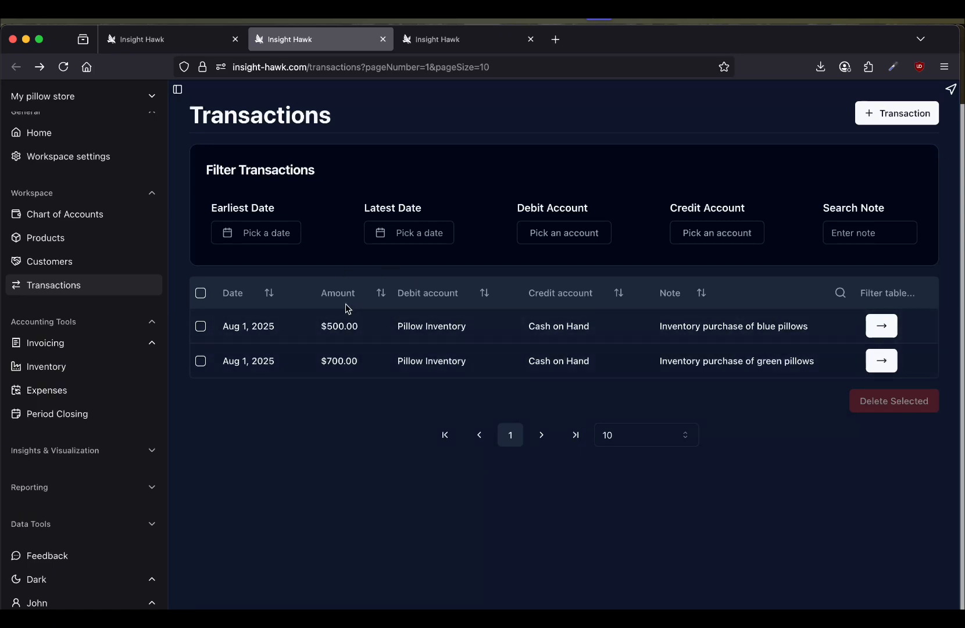
{"action": "left_click", "coordinate": [451, 44]}
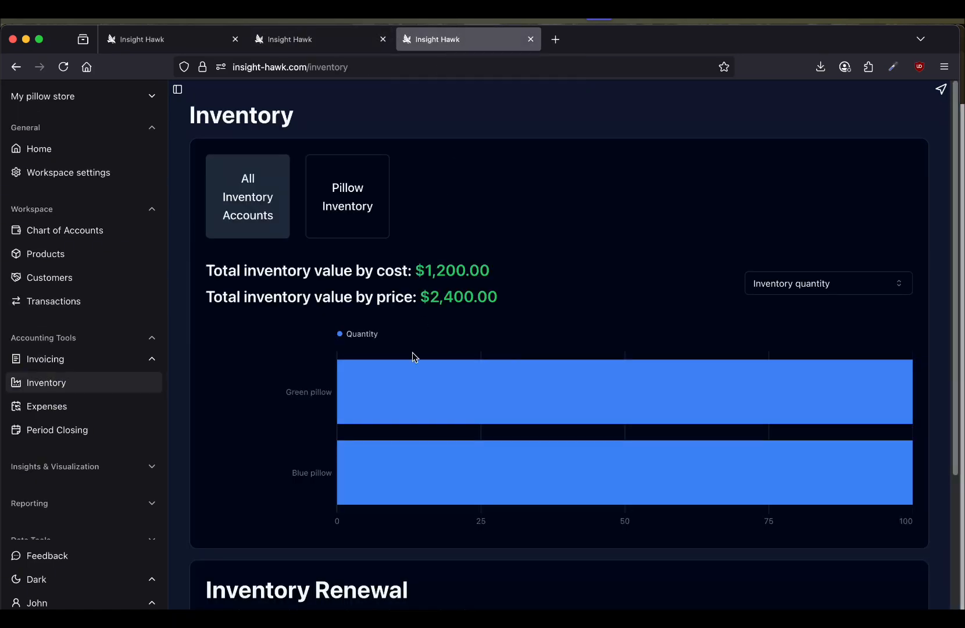
{"action": "mouse_move", "coordinate": [383, 419]}
Start a new invoice and go to the invoice settings configuration it requires
{"action": "left_click", "coordinate": [83, 364]}
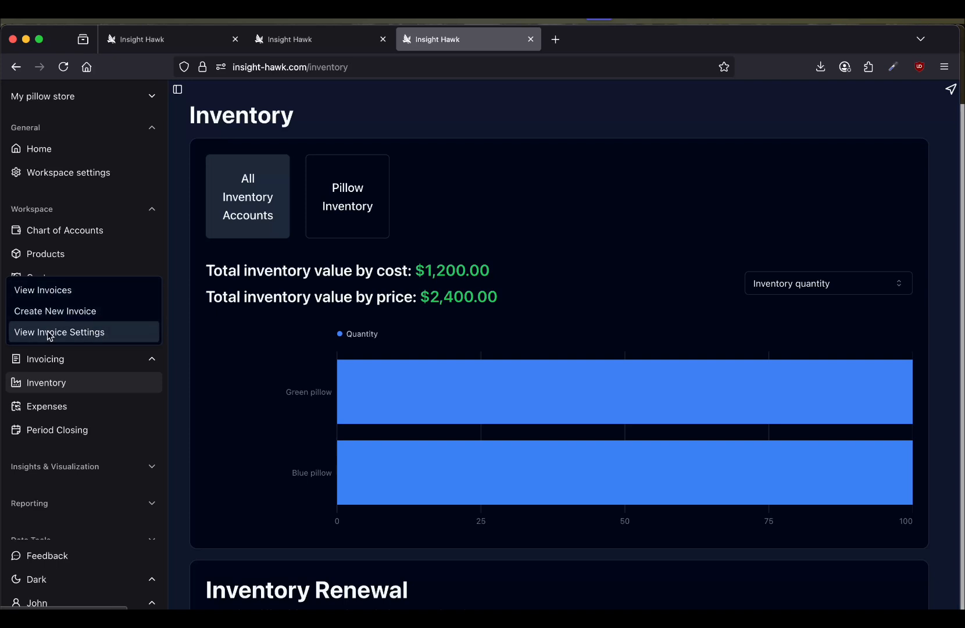
{"action": "left_click", "coordinate": [55, 314]}
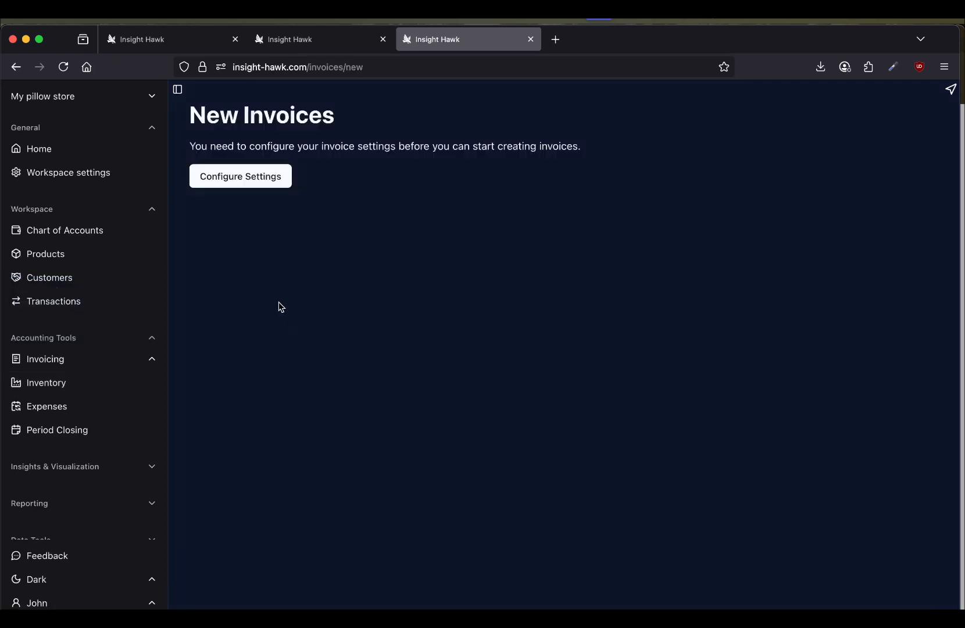
{"action": "left_click", "coordinate": [254, 180]}
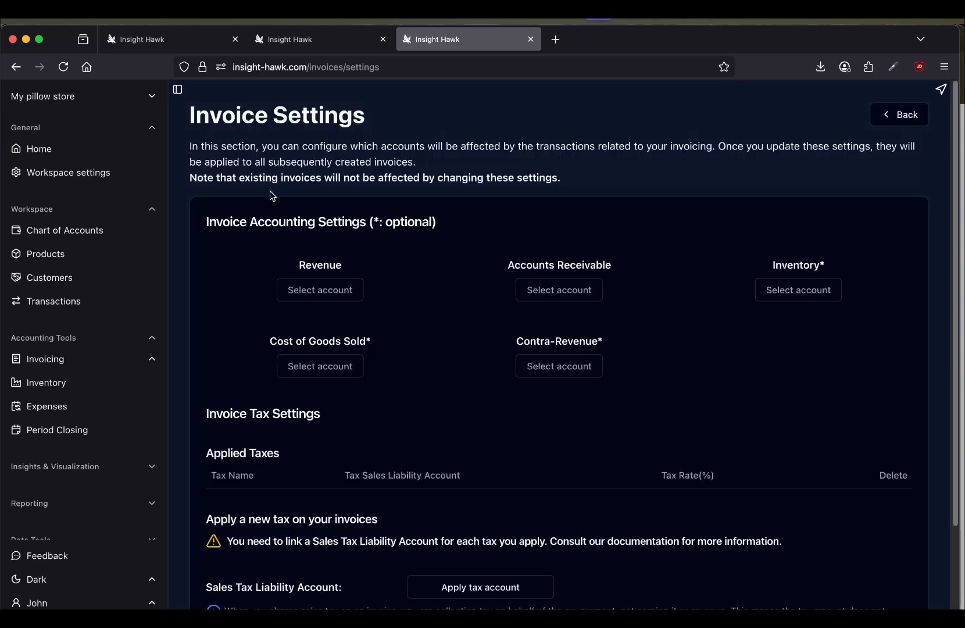
Create a Direct Business Revenue account named My Pillow Sales and assign it as the invoice Revenue account
{"action": "left_click", "coordinate": [326, 294]}
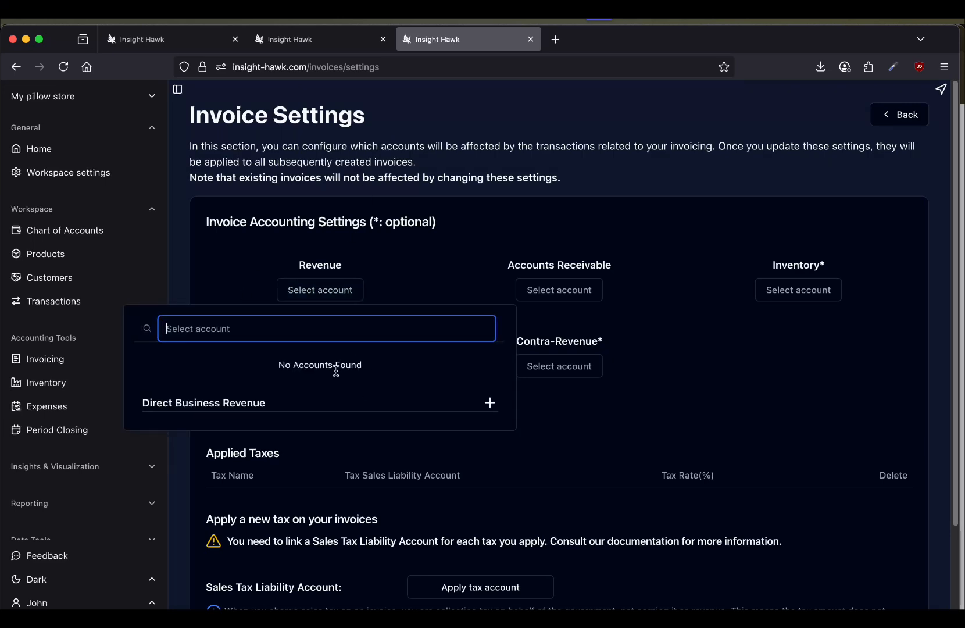
{"action": "scroll", "coordinate": [361, 372], "scroll_direction": "down", "scroll_amount": 1}
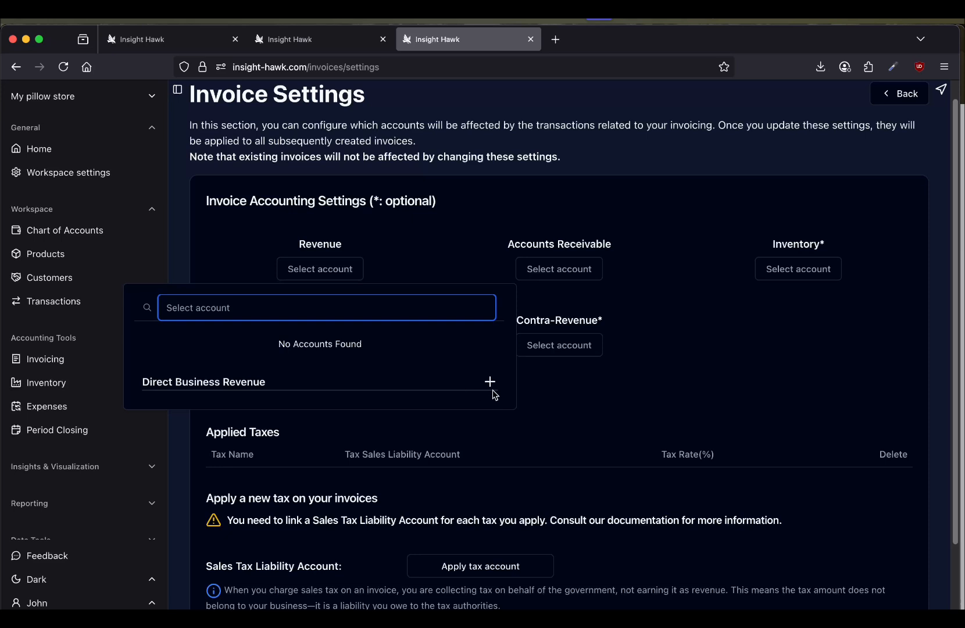
{"action": "left_click", "coordinate": [489, 381]}
{"action": "left_click", "coordinate": [259, 398]}
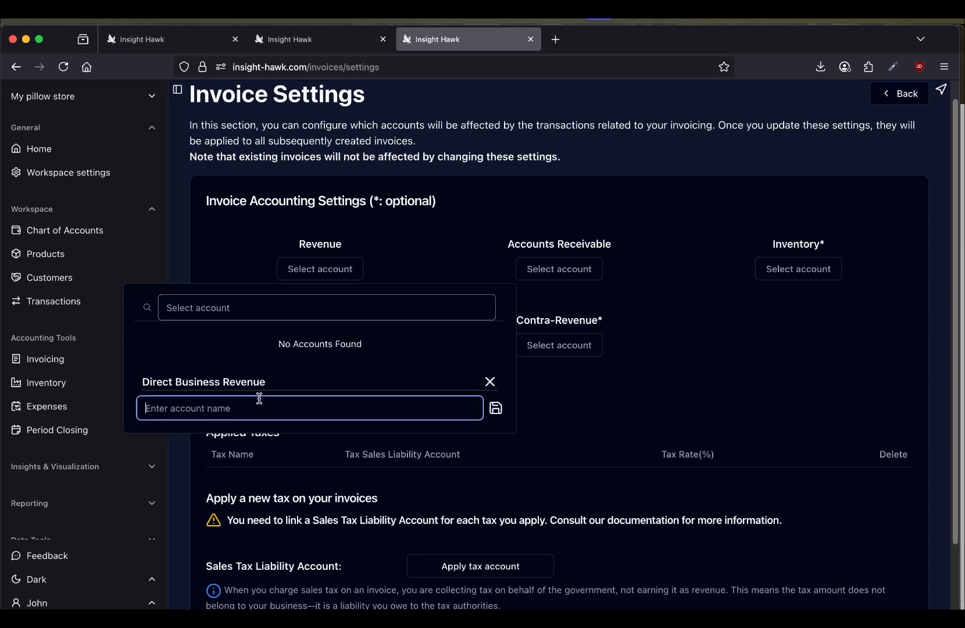
{"action": "type", "text": "My "}
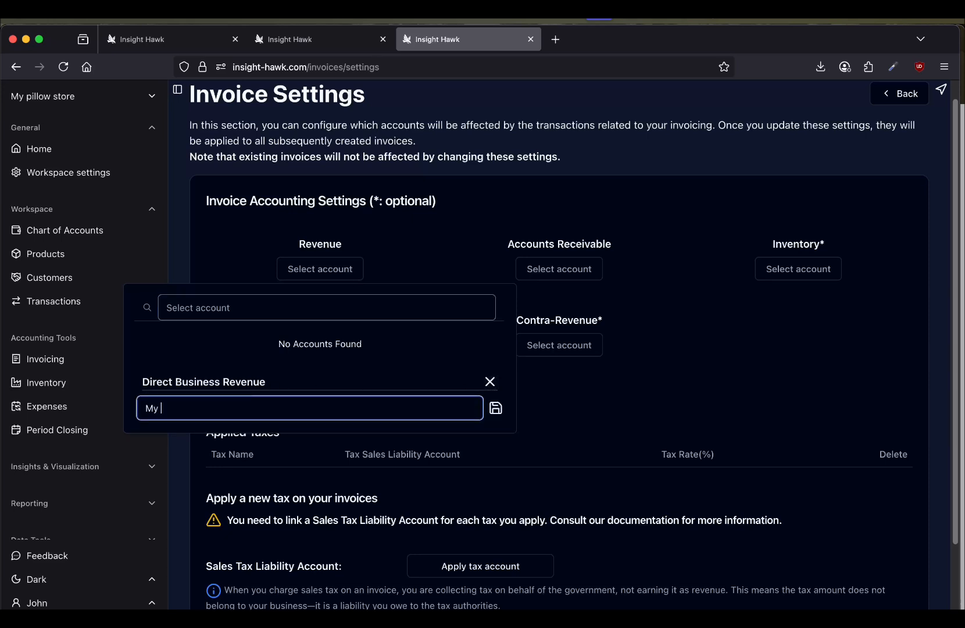
{"action": "type", "text": "Pillow Sales"}
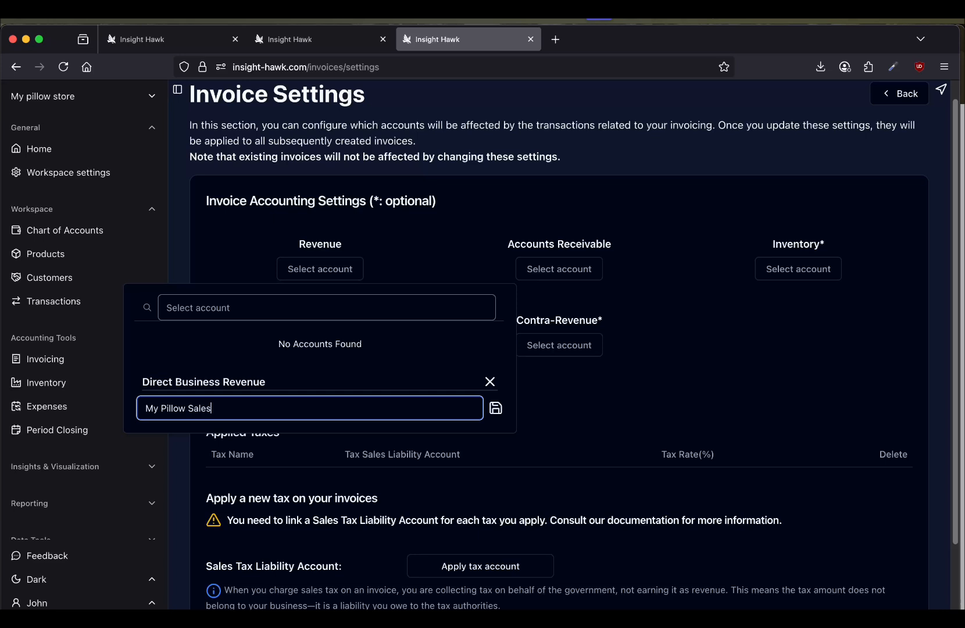
{"action": "left_click", "coordinate": [495, 414]}
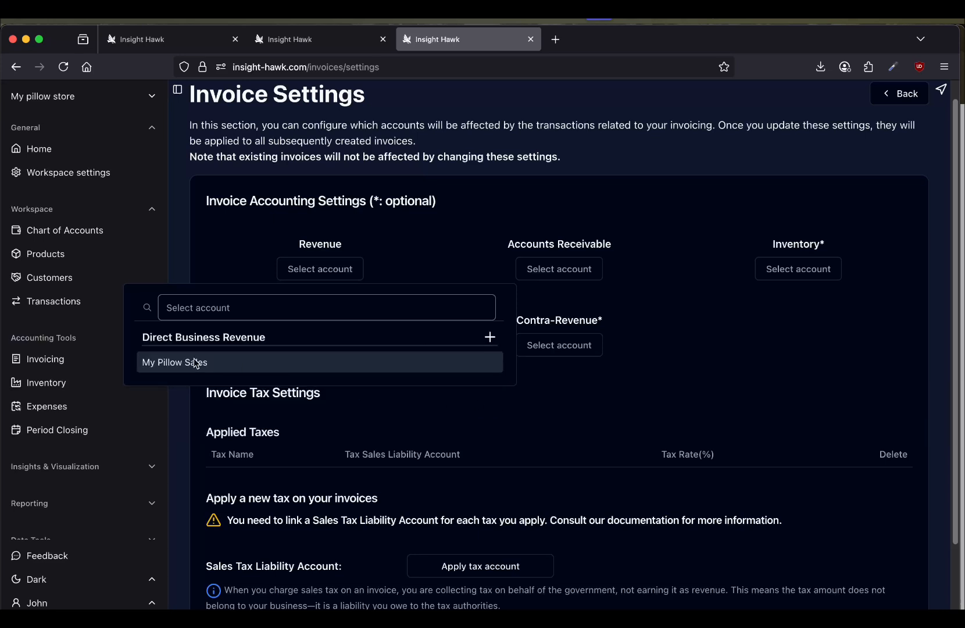
{"action": "left_click", "coordinate": [188, 366]}
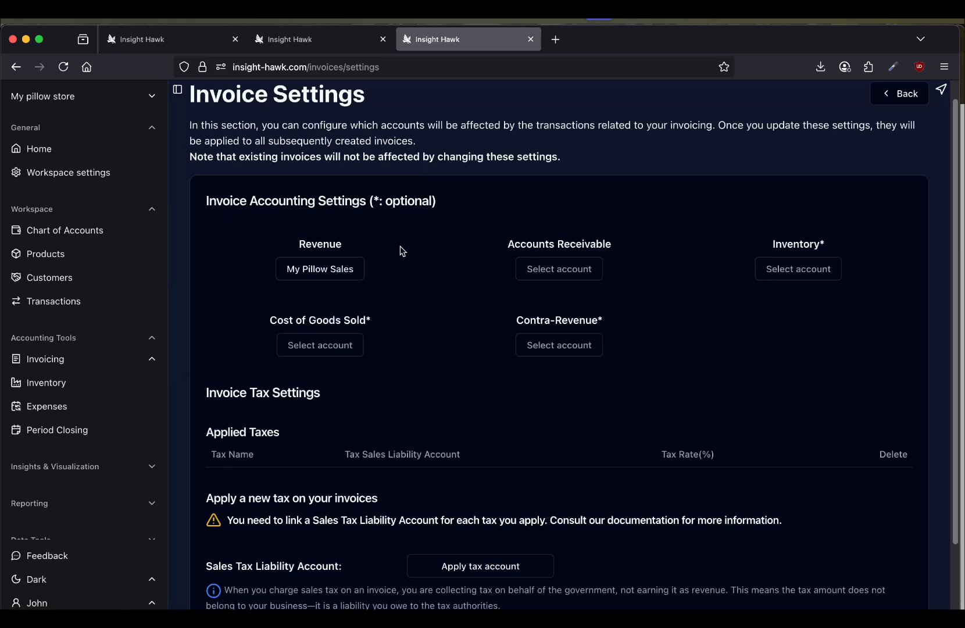
Create a receivable account named A/R and assign it as the invoice Accounts Receivable account
{"action": "left_click", "coordinate": [541, 271]}
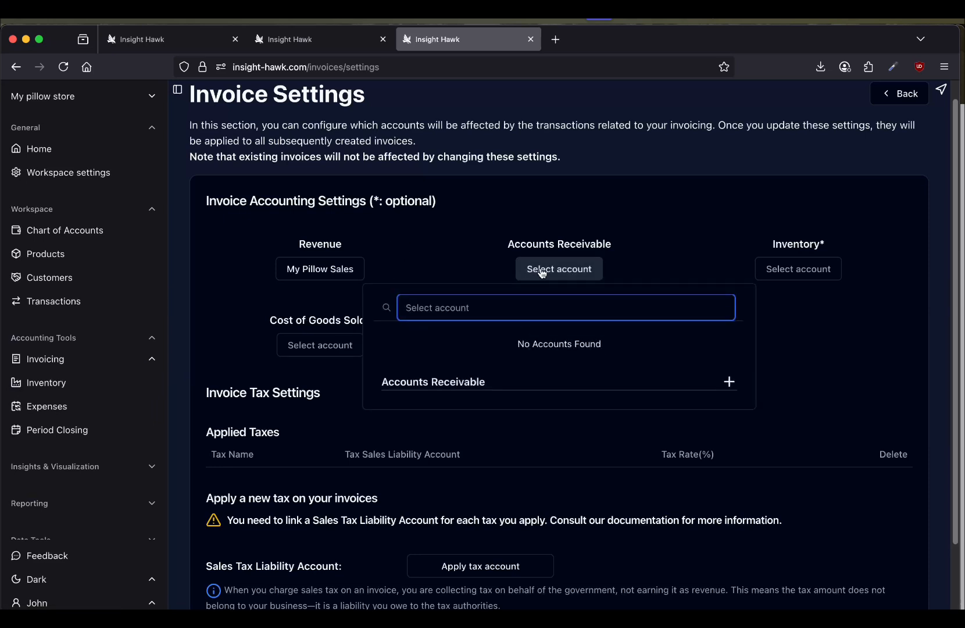
{"action": "left_click", "coordinate": [729, 382]}
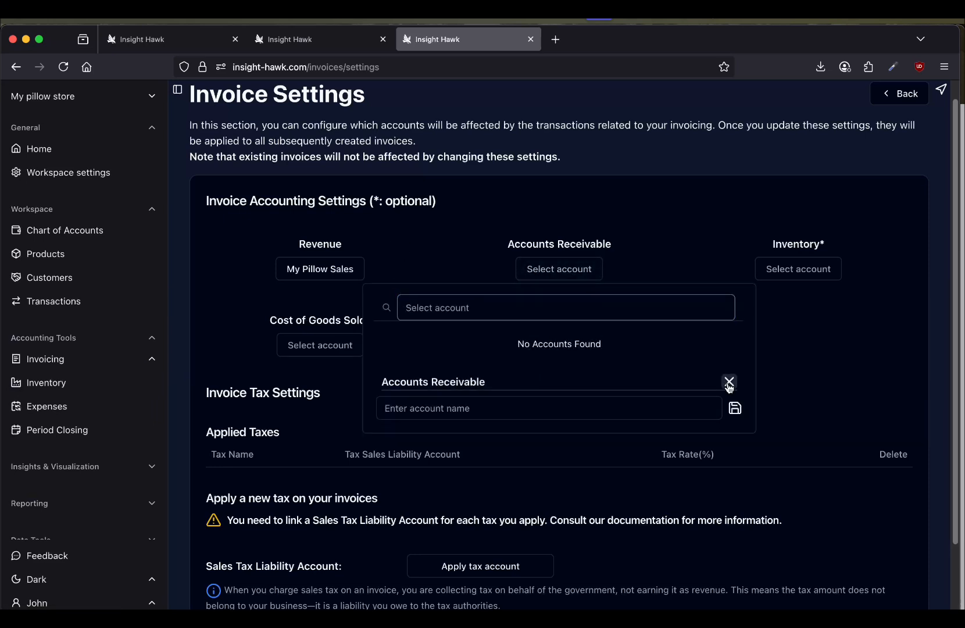
{"action": "left_click", "coordinate": [503, 402]}
{"action": "type", "text": "A/R"}
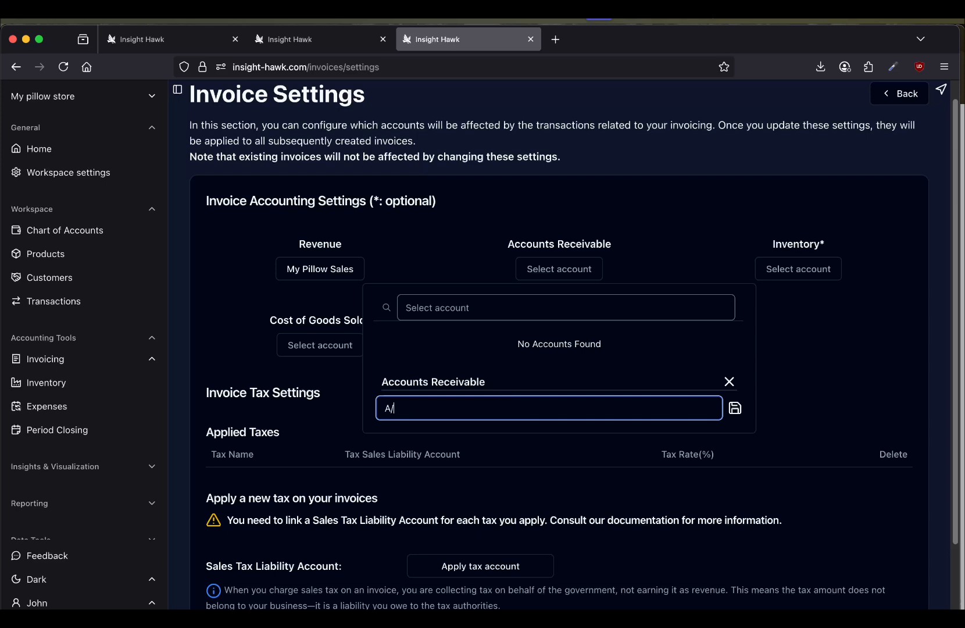
{"action": "left_click", "coordinate": [735, 408]}
{"action": "left_click", "coordinate": [434, 361]}
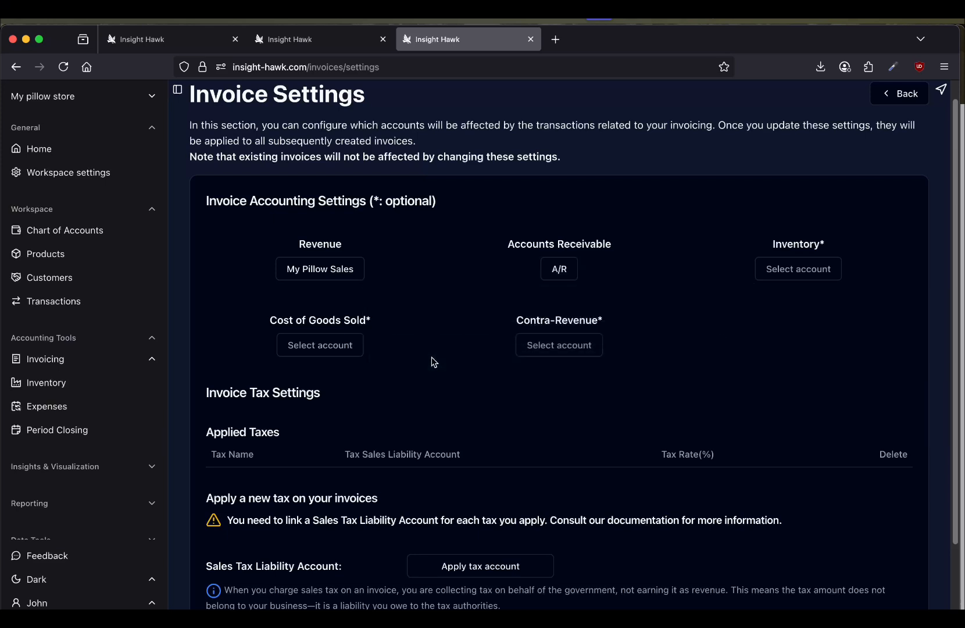
Assign Pillow Inventory as the Inventory account and a new Direct Business Expenses account named COGS as Cost of Goods Sold
{"action": "left_click", "coordinate": [773, 271]}
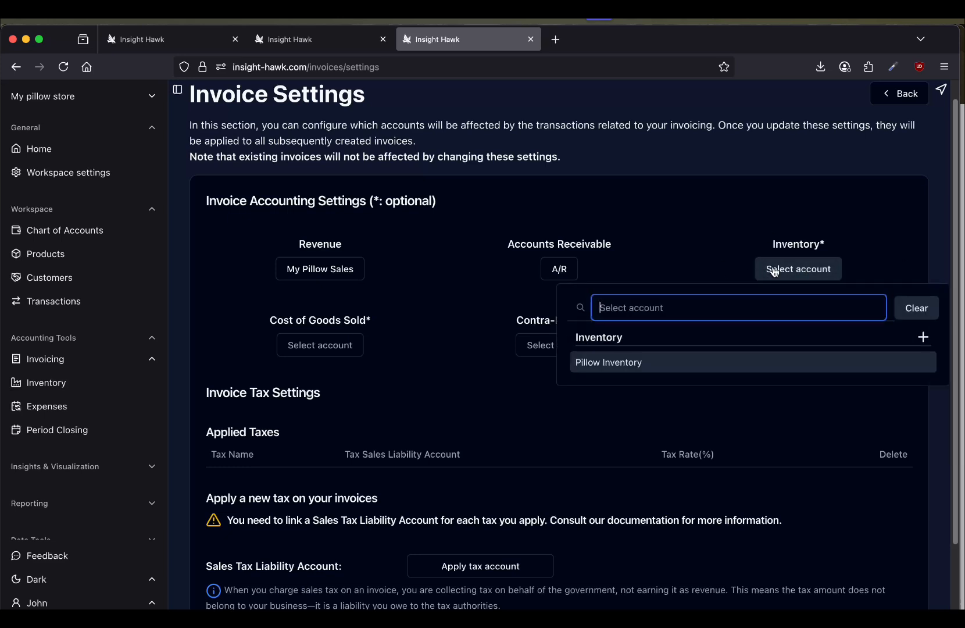
{"action": "left_click", "coordinate": [632, 366]}
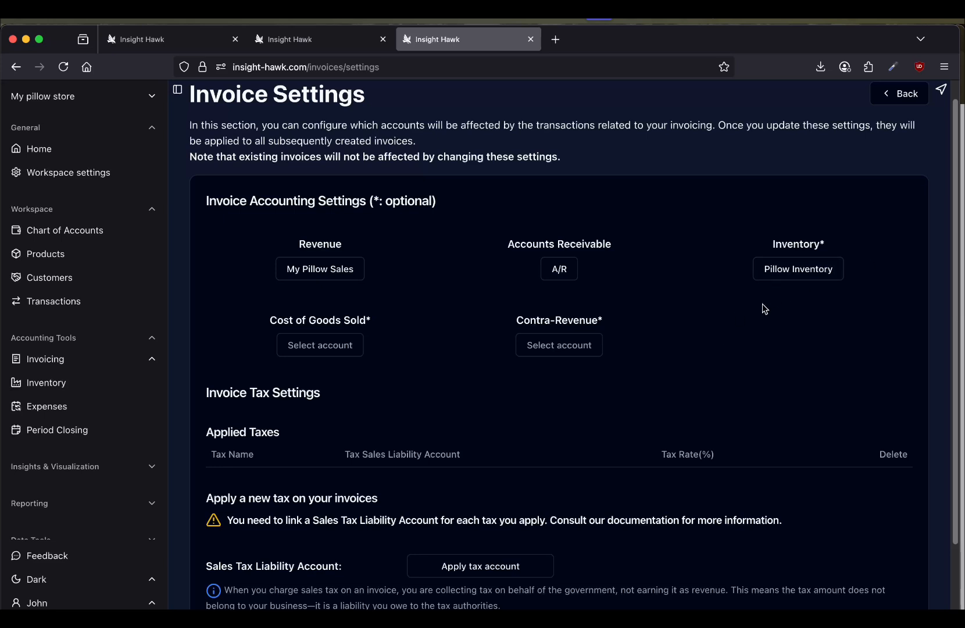
{"action": "left_click", "coordinate": [329, 355]}
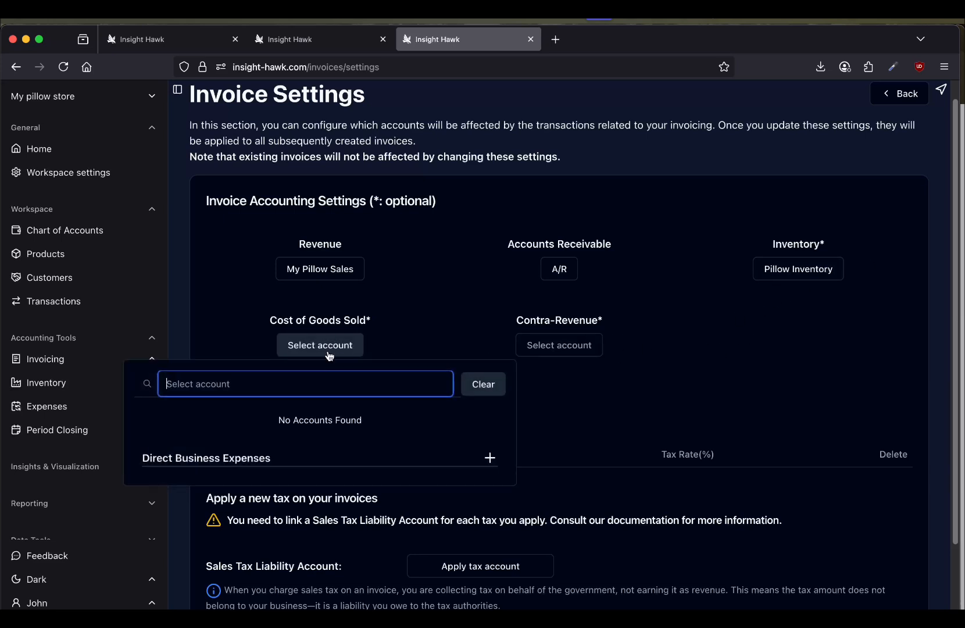
{"action": "left_click", "coordinate": [489, 459]}
{"action": "left_click", "coordinate": [278, 481]}
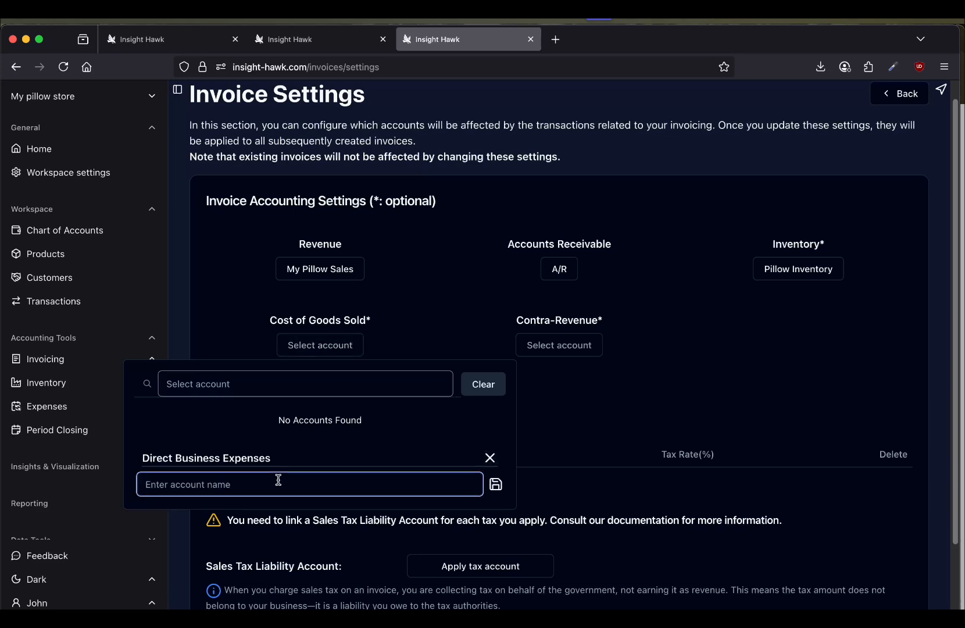
{"action": "type", "text": "co"}
{"action": "left_click", "coordinate": [494, 487]}
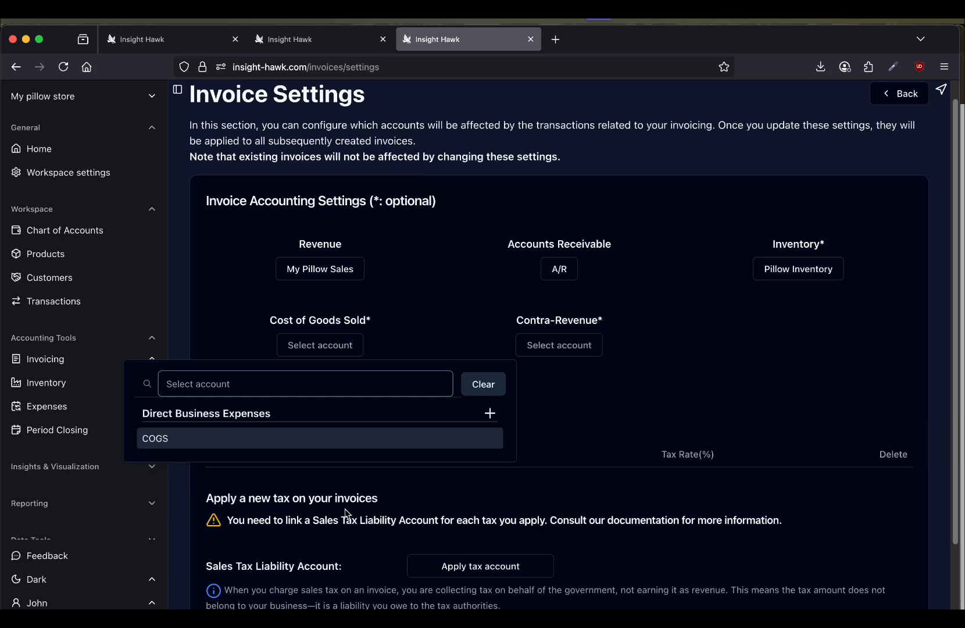
{"action": "left_click", "coordinate": [217, 441]}
Create a Sales Tax Payable account named Provincial Tax, apply it to the invoices and set its tax rate to 5%
{"action": "scroll", "coordinate": [680, 360], "scroll_direction": "down", "scroll_amount": 3}
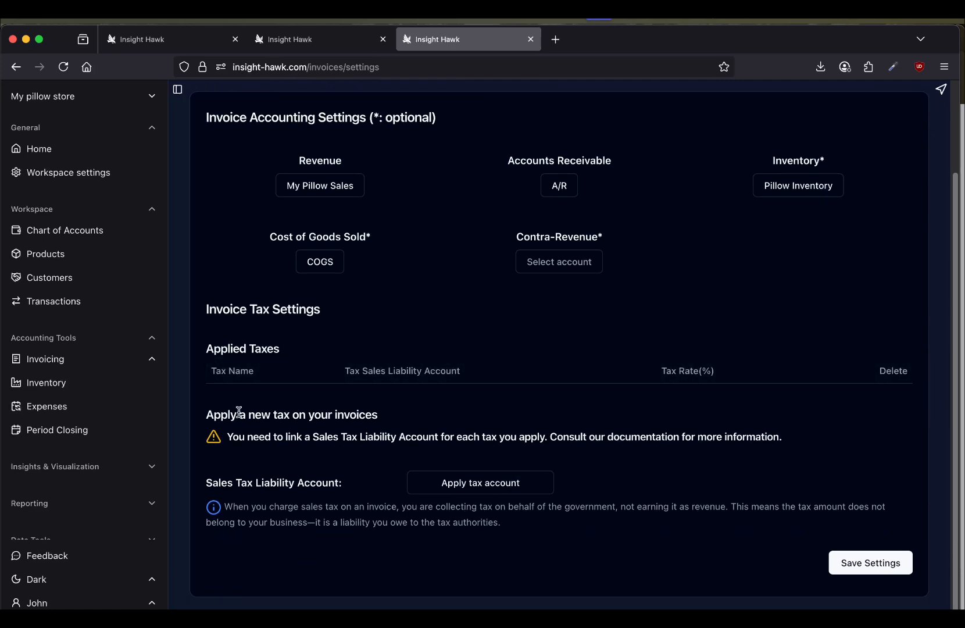
{"action": "left_click_drag", "start_coordinate": [213, 413], "coordinate": [378, 419]}
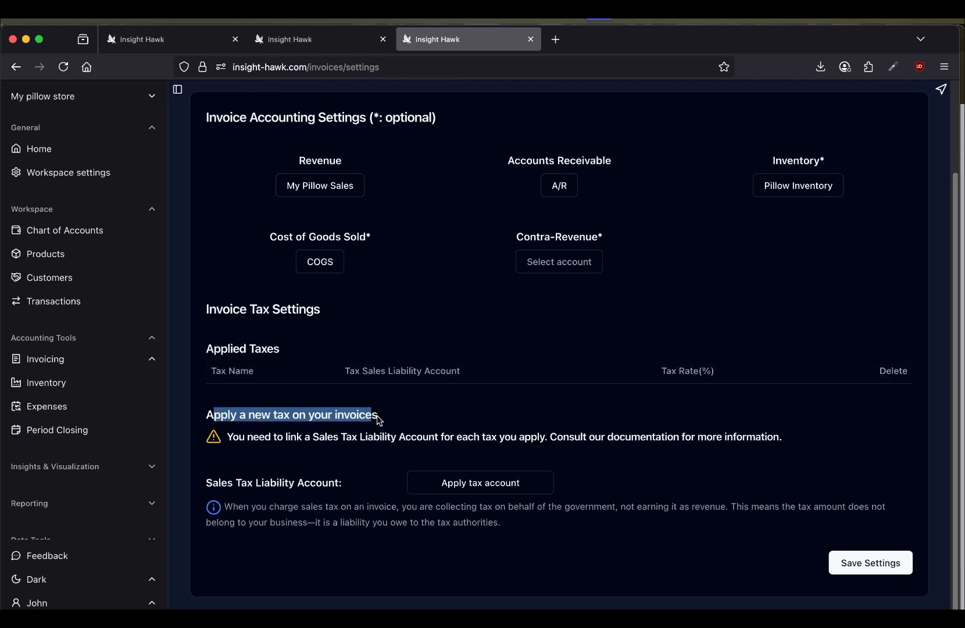
{"action": "left_click", "coordinate": [470, 415]}
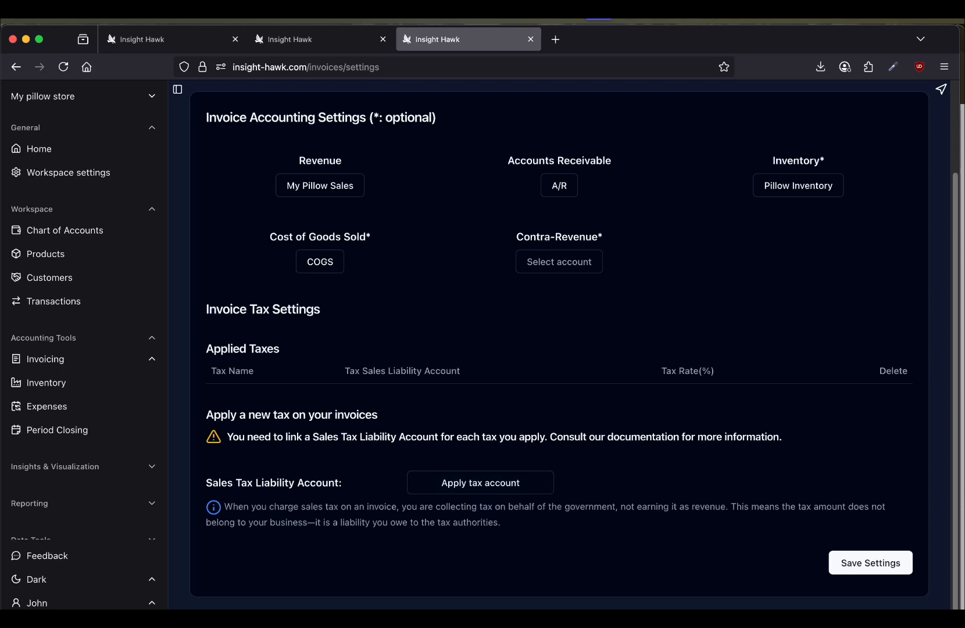
{"action": "left_click", "coordinate": [434, 491]}
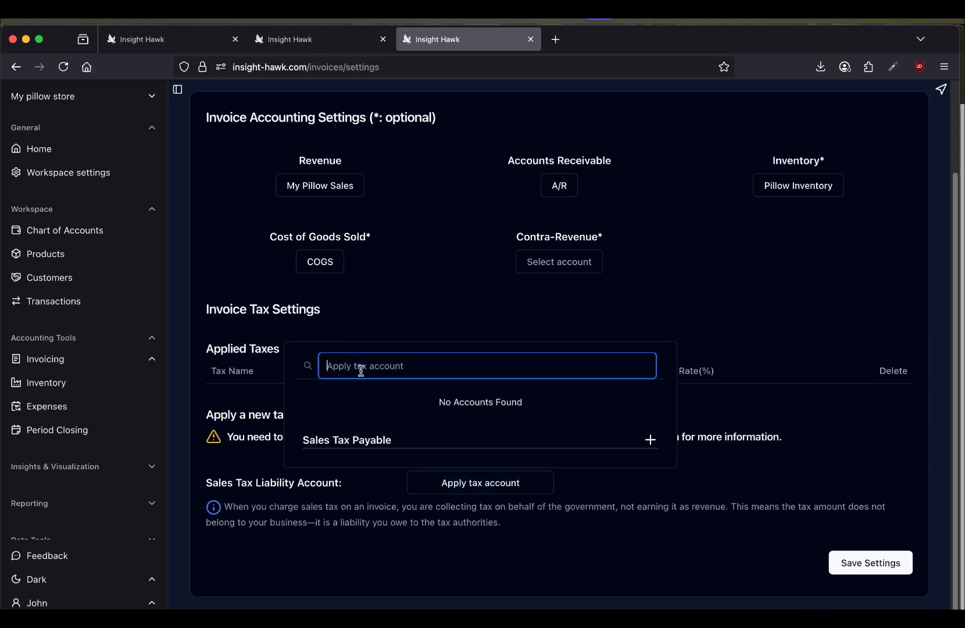
{"action": "left_click", "coordinate": [650, 439]}
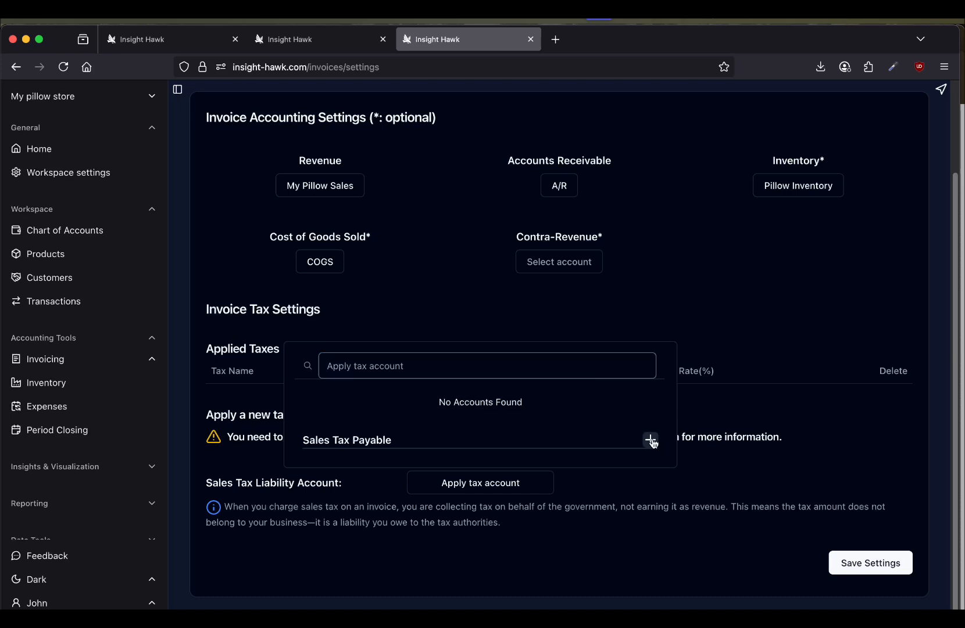
{"action": "left_click", "coordinate": [389, 347]}
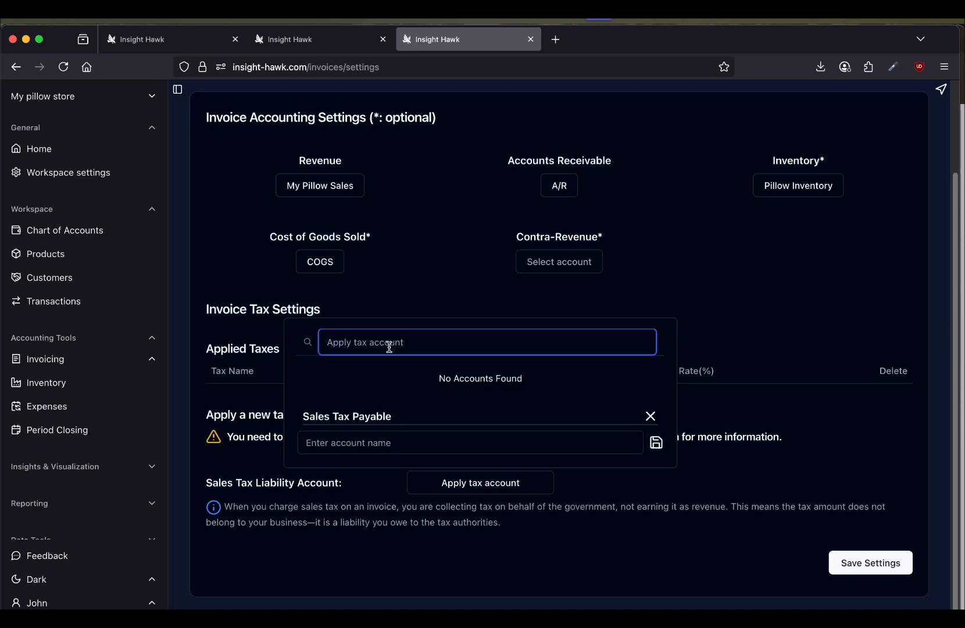
{"action": "left_click", "coordinate": [372, 444]}
{"action": "type", "text": "Provincial Tax"}
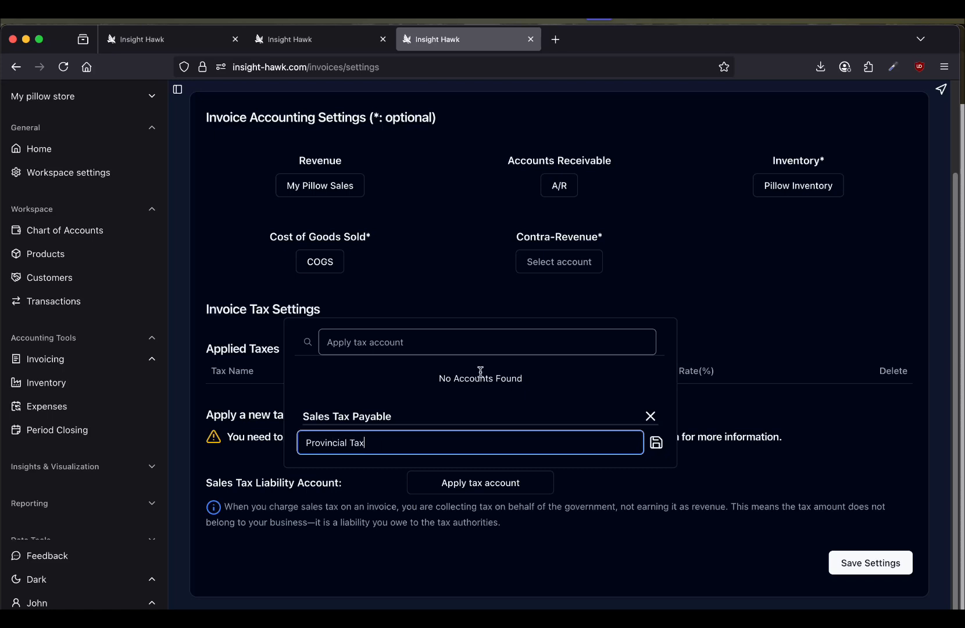
{"action": "left_click", "coordinate": [656, 442]}
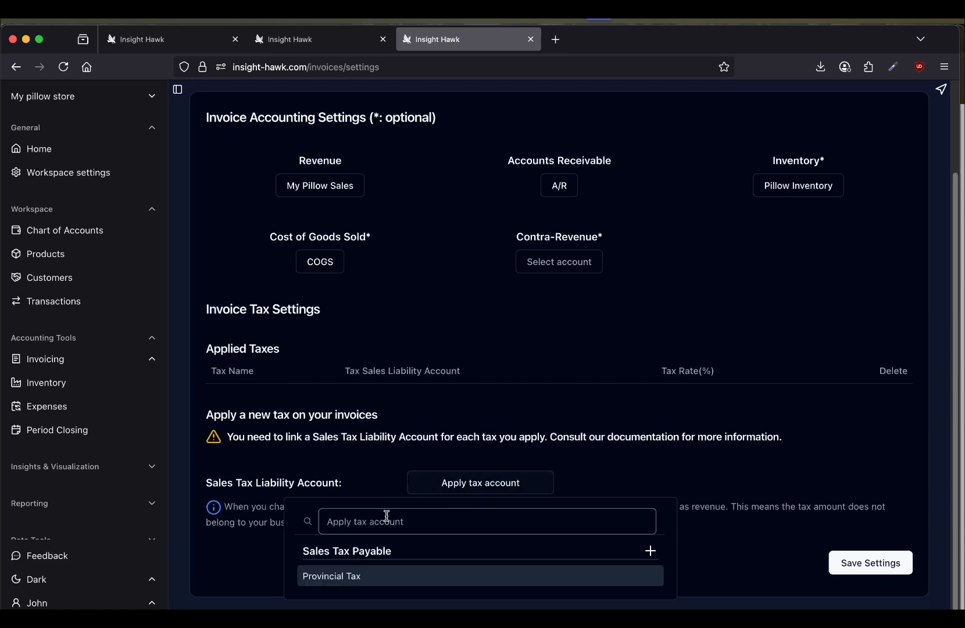
{"action": "left_click", "coordinate": [362, 576]}
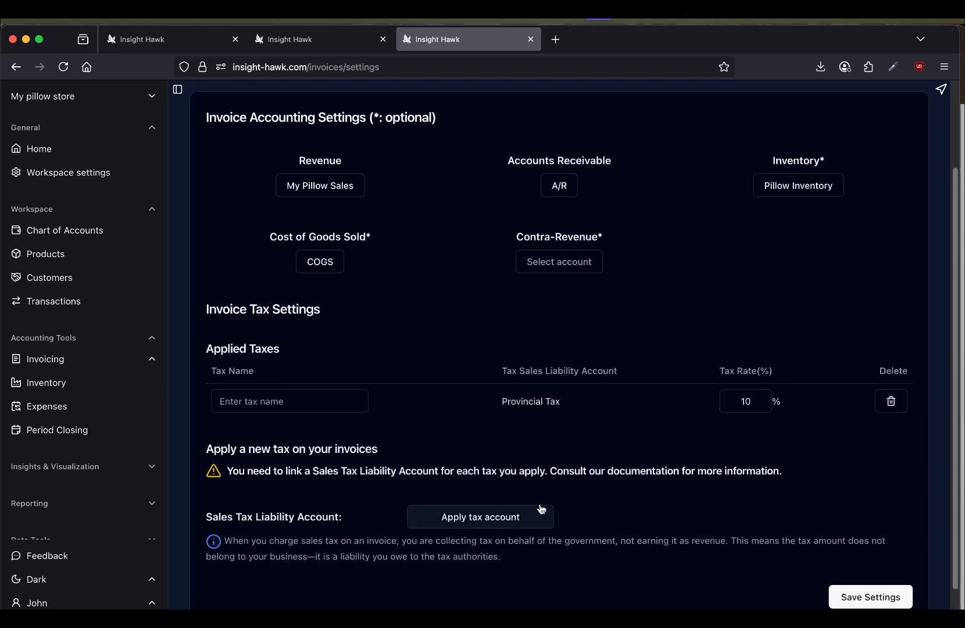
{"action": "double_click", "coordinate": [761, 400]}
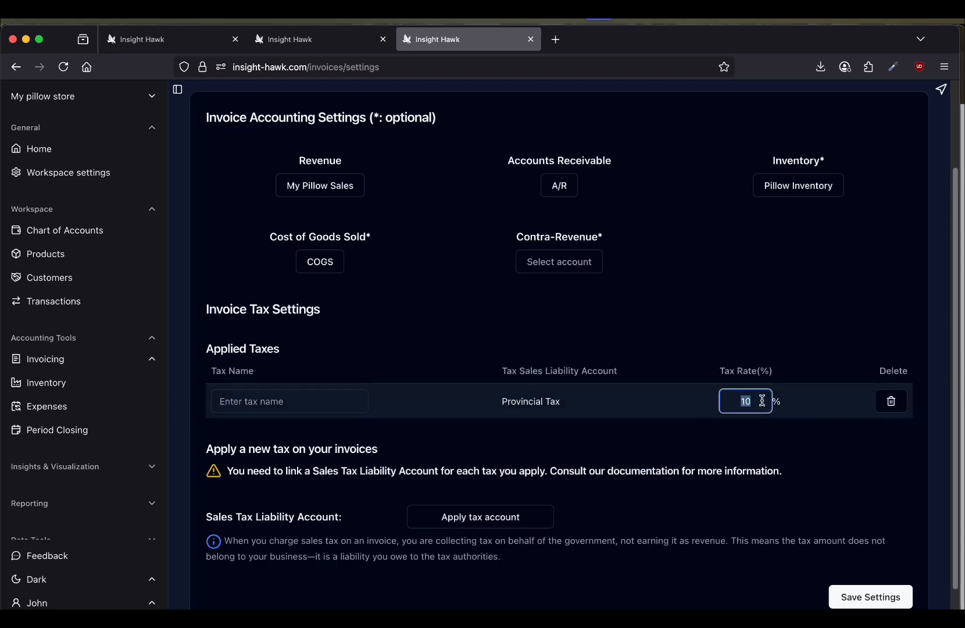
{"action": "type", "text": "5"}
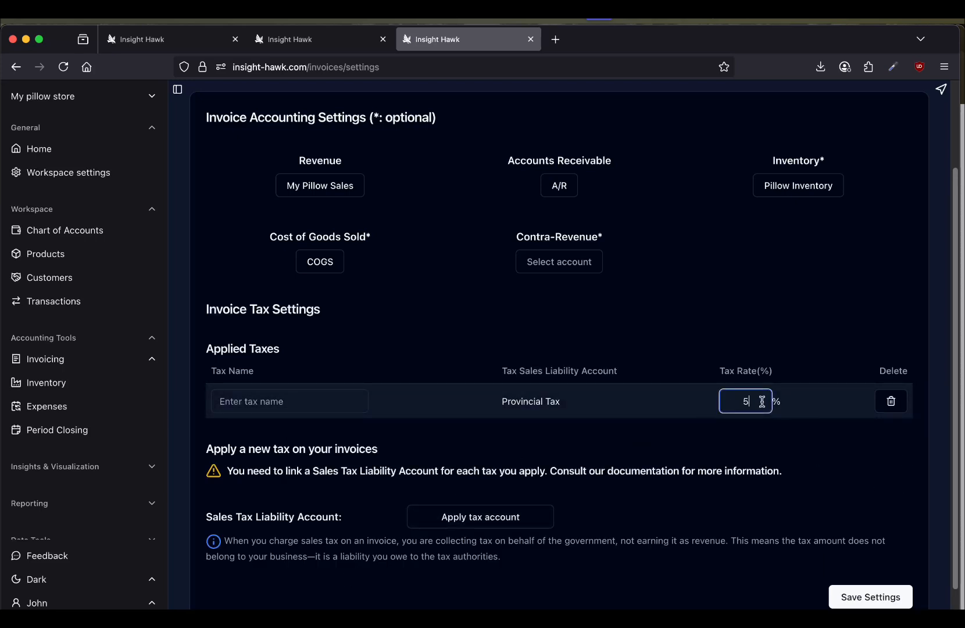
Create a Sales Tax Payable account named Federal Tax, apply it to the invoices and set its tax rate to 7.5%
{"action": "left_click", "coordinate": [503, 523]}
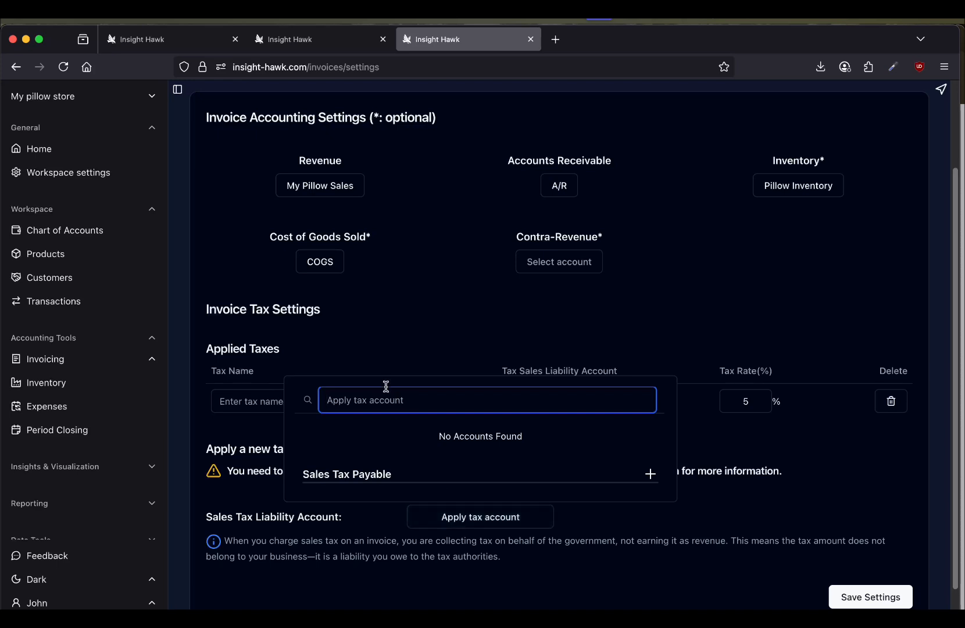
{"action": "left_click", "coordinate": [650, 474]}
{"action": "left_click", "coordinate": [387, 476]}
{"action": "type", "text": "Federal Tax"}
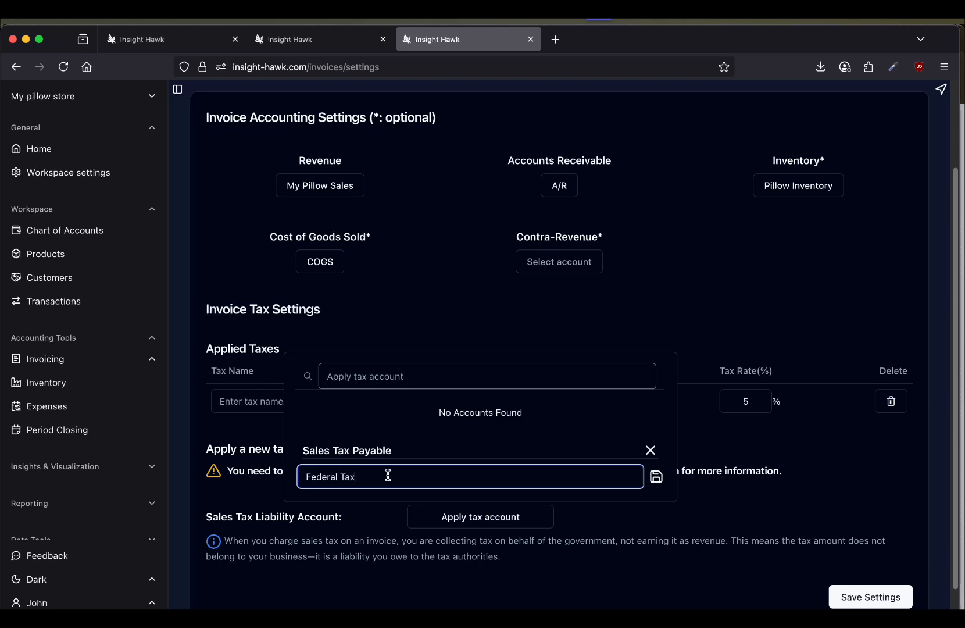
{"action": "left_click", "coordinate": [656, 477]}
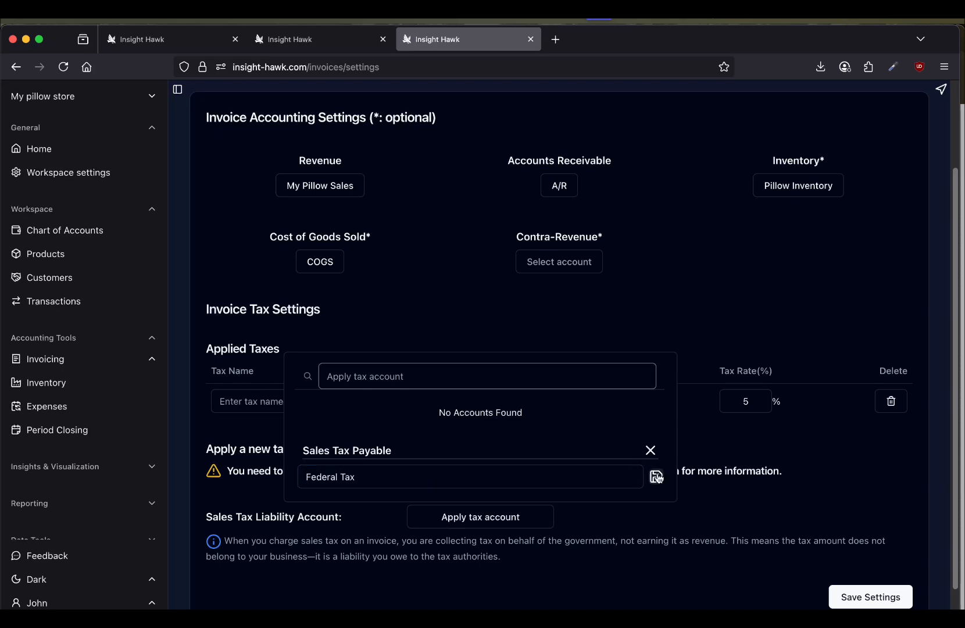
{"action": "left_click", "coordinate": [372, 474]}
{"action": "left_click_drag", "start_coordinate": [739, 436], "coordinate": [770, 436]}
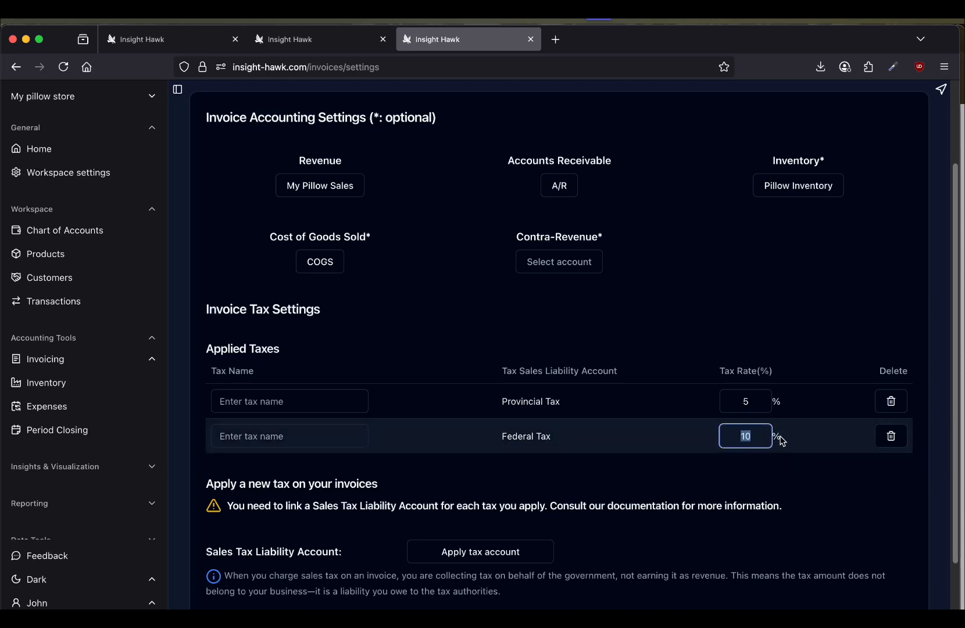
{"action": "type", "text": "7.5"}
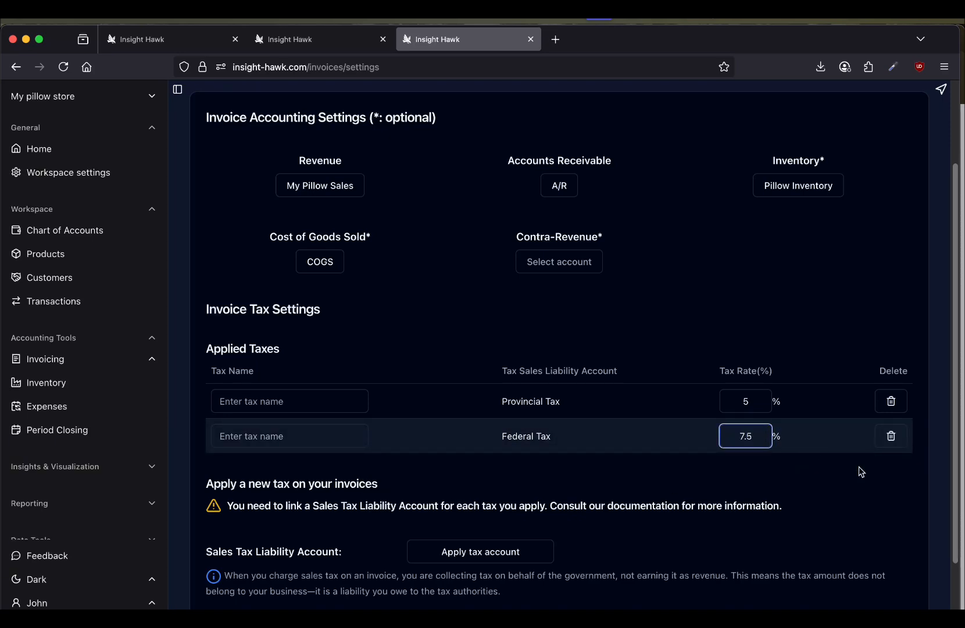
Try to save the invoice settings with both sales taxes applied
{"action": "left_click", "coordinate": [872, 491]}
{"action": "scroll", "coordinate": [854, 486], "scroll_direction": "down", "scroll_amount": 2}
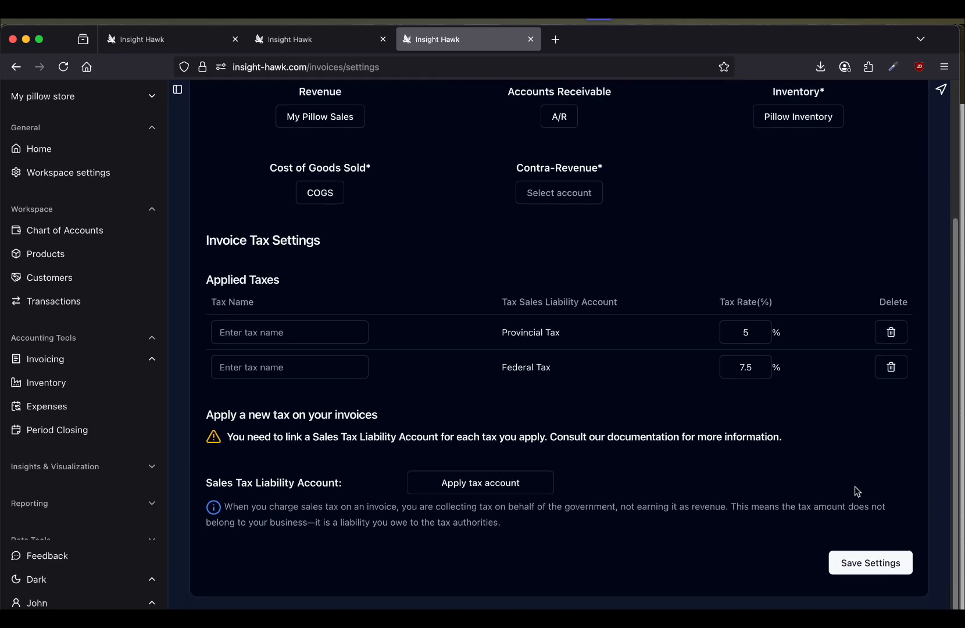
{"action": "left_click", "coordinate": [858, 564]}
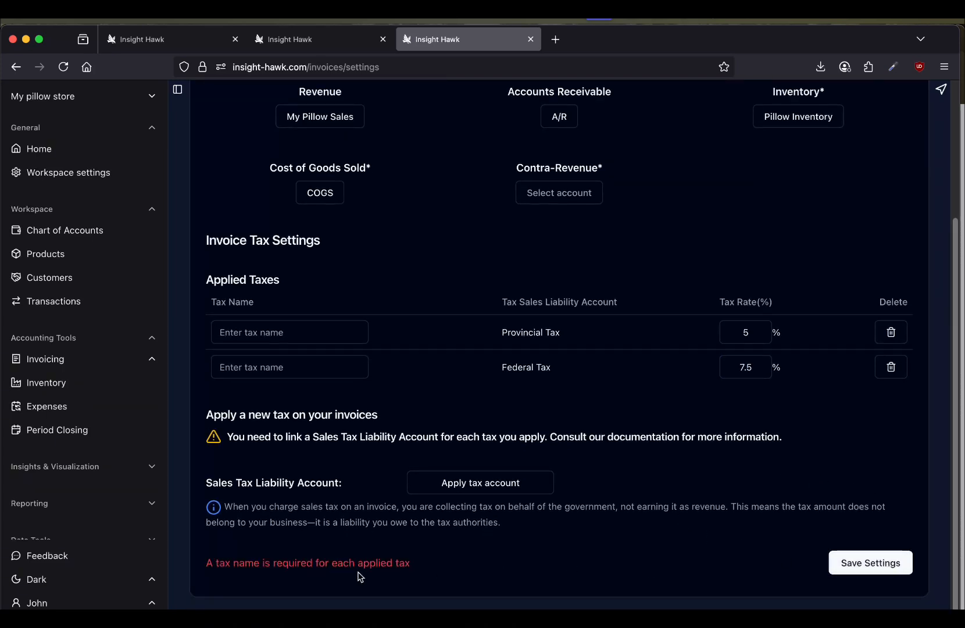
{"action": "left_click_drag", "start_coordinate": [231, 564], "coordinate": [280, 561]}
{"action": "left_click", "coordinate": [280, 559]}
Name the two applied taxes Provincial Tax and Federal Tax to match their liability accounts, and save the invoice settings
{"action": "left_click", "coordinate": [265, 331]}
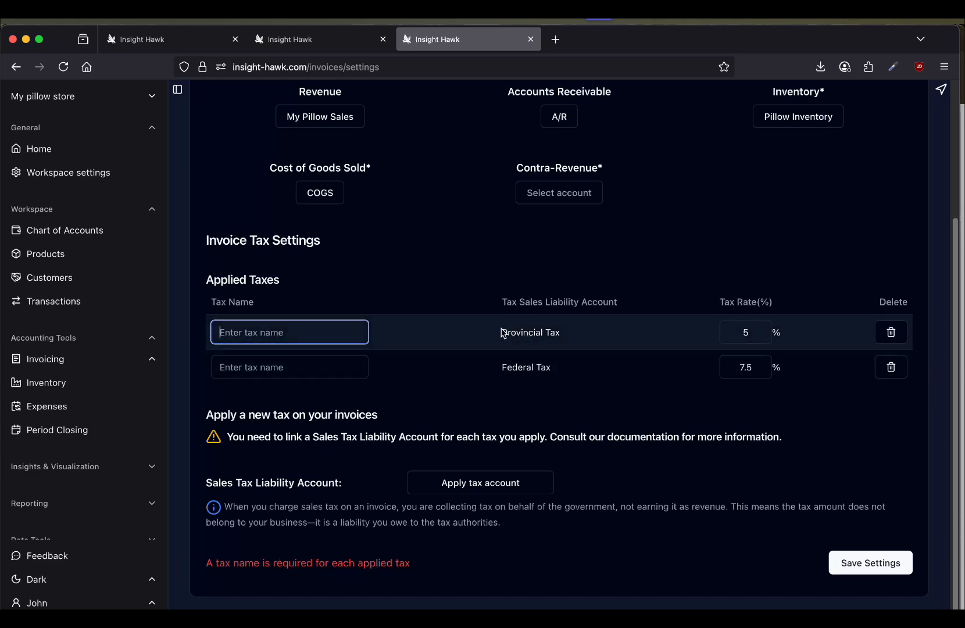
{"action": "left_click_drag", "start_coordinate": [502, 332], "coordinate": [561, 330]}
{"action": "left_click_drag", "start_coordinate": [500, 368], "coordinate": [555, 373]}
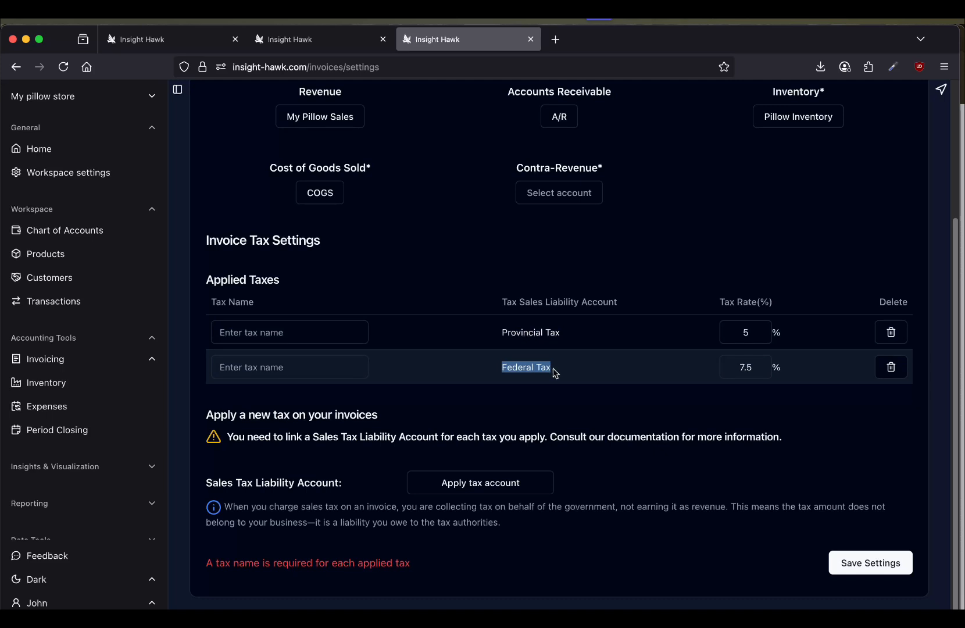
{"action": "left_click", "coordinate": [294, 339]}
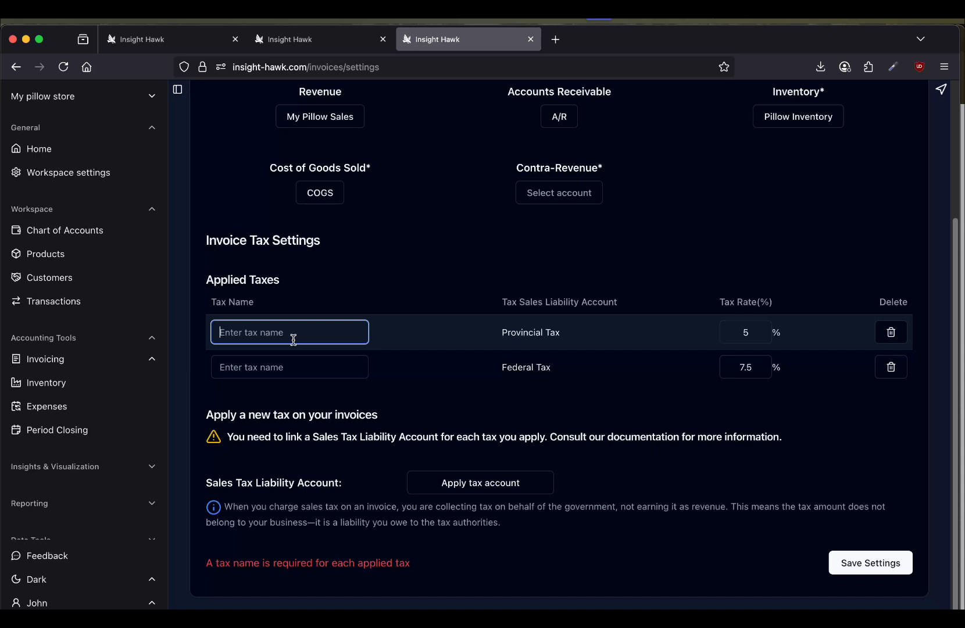
{"action": "type", "text": "Pro"}
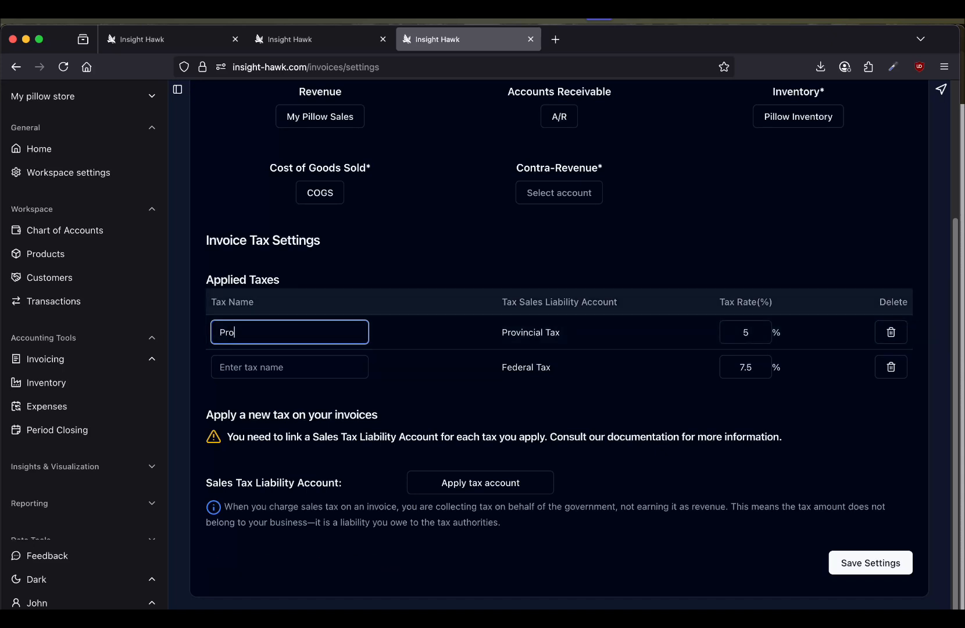
{"action": "type", "text": "vincial Tax"}
{"action": "left_click", "coordinate": [297, 368]}
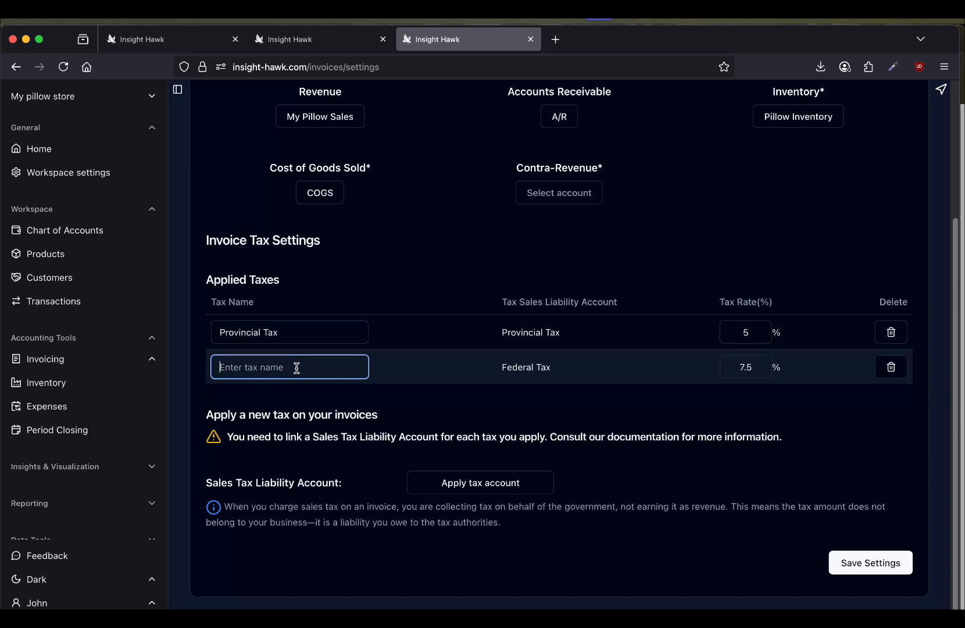
{"action": "type", "text": "Federal Tax"}
{"action": "left_click", "coordinate": [870, 561]}
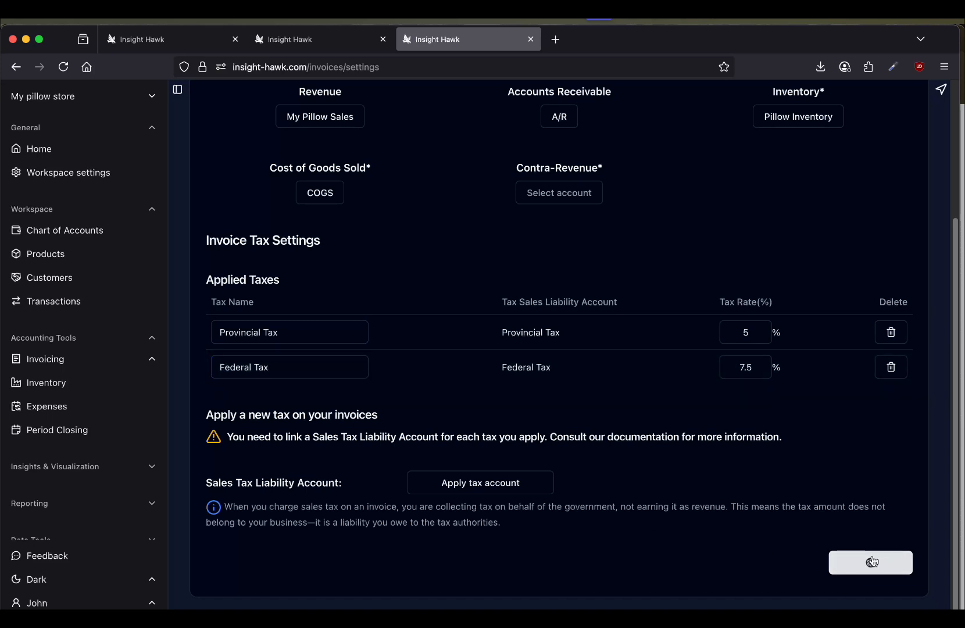
Start a new invoice with the due date Sep 26, 2025 and link the existing family customer to it
{"action": "scroll", "coordinate": [409, 420], "scroll_direction": "up", "scroll_amount": 5}
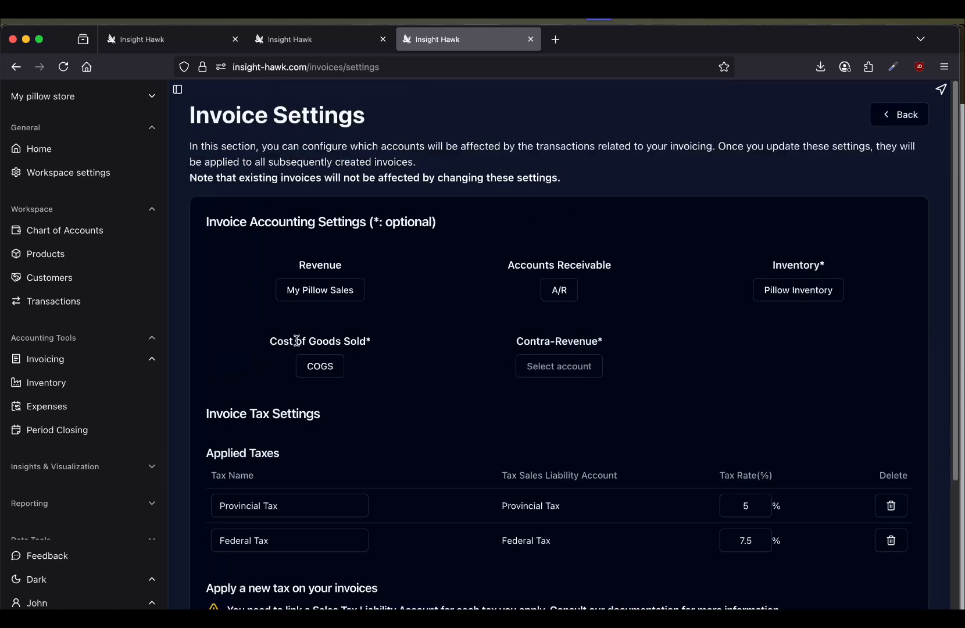
{"action": "left_click", "coordinate": [92, 367]}
{"action": "left_click", "coordinate": [63, 314]}
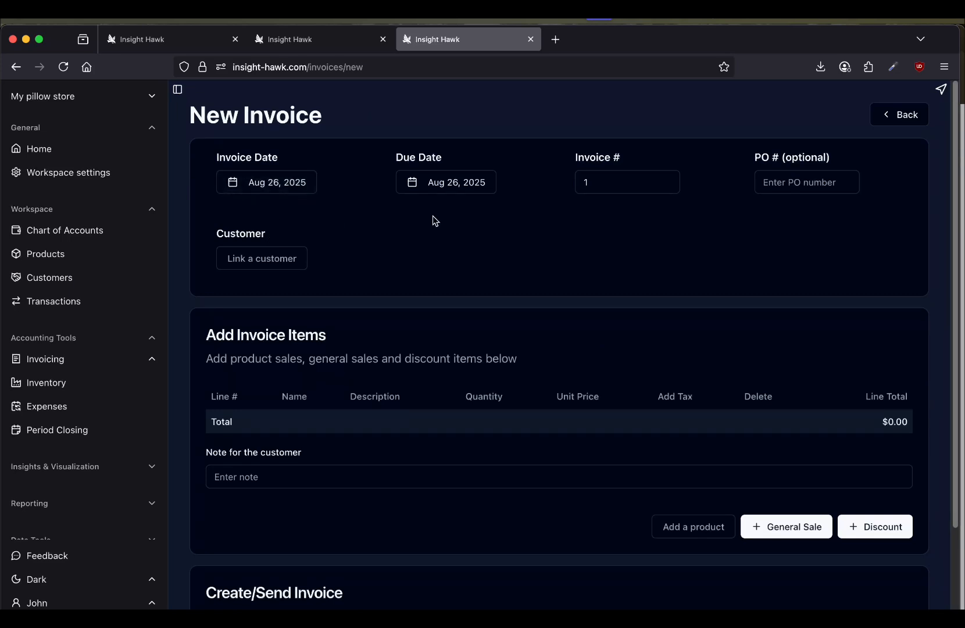
{"action": "left_click", "coordinate": [456, 186]}
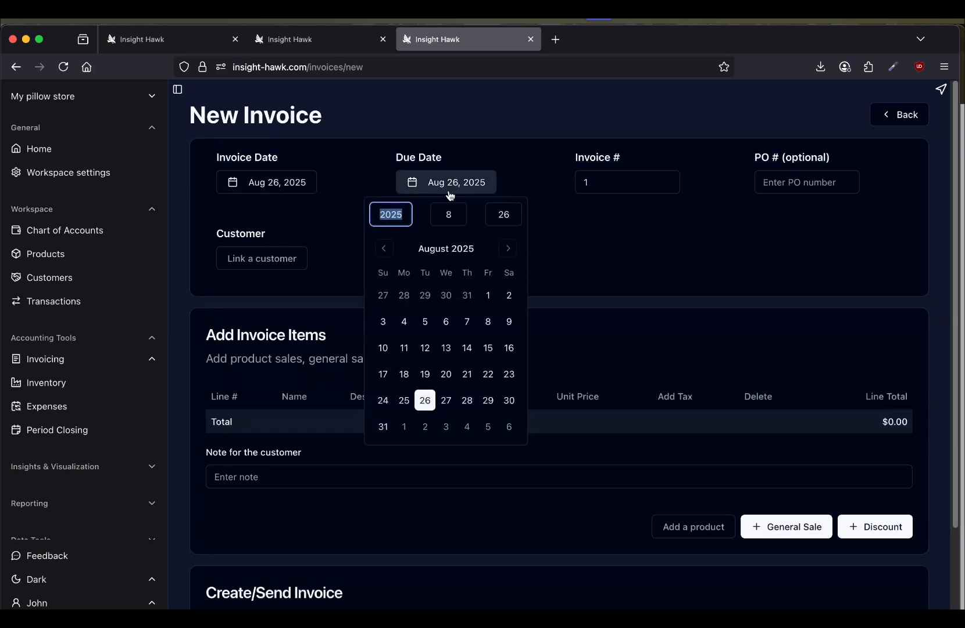
{"action": "left_click", "coordinate": [506, 248]}
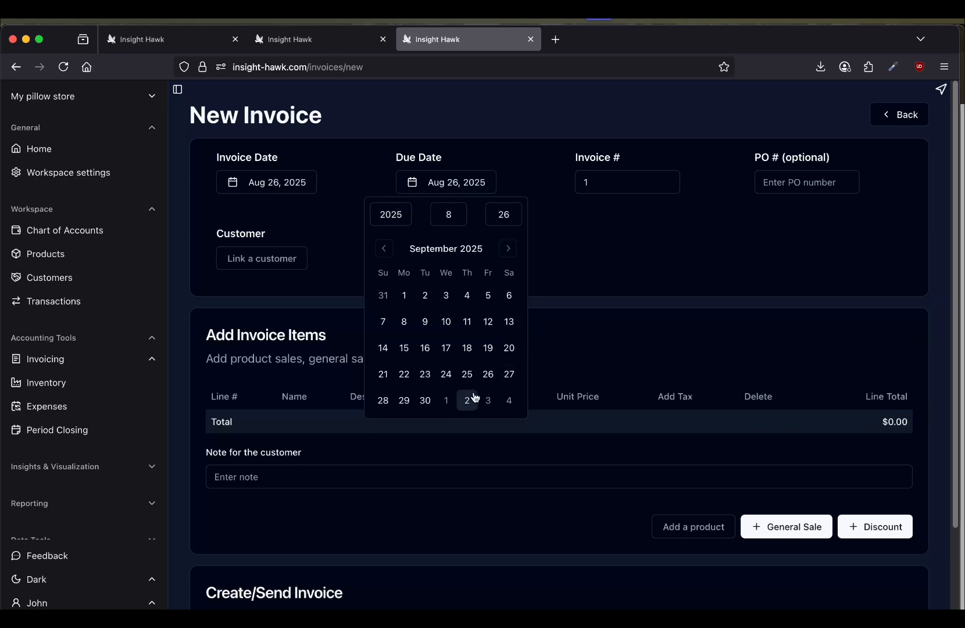
{"action": "left_click", "coordinate": [488, 374]}
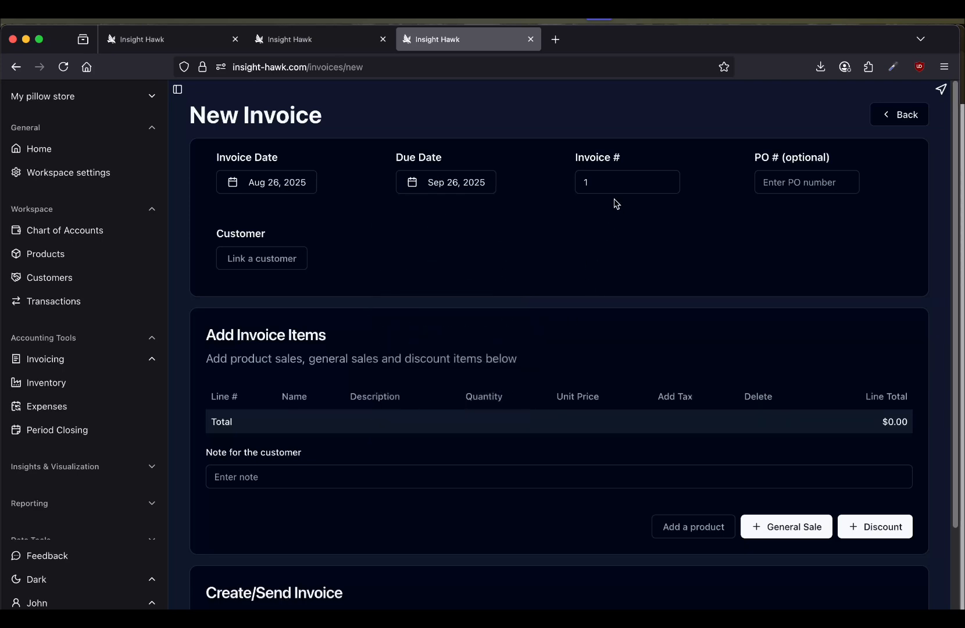
{"action": "left_click", "coordinate": [260, 256]}
{"action": "left_click", "coordinate": [226, 348]}
Add the Green pillow product to the invoice with a quantity of 5 and a unit price of 10
{"action": "scroll", "coordinate": [465, 285], "scroll_direction": "down", "scroll_amount": 2}
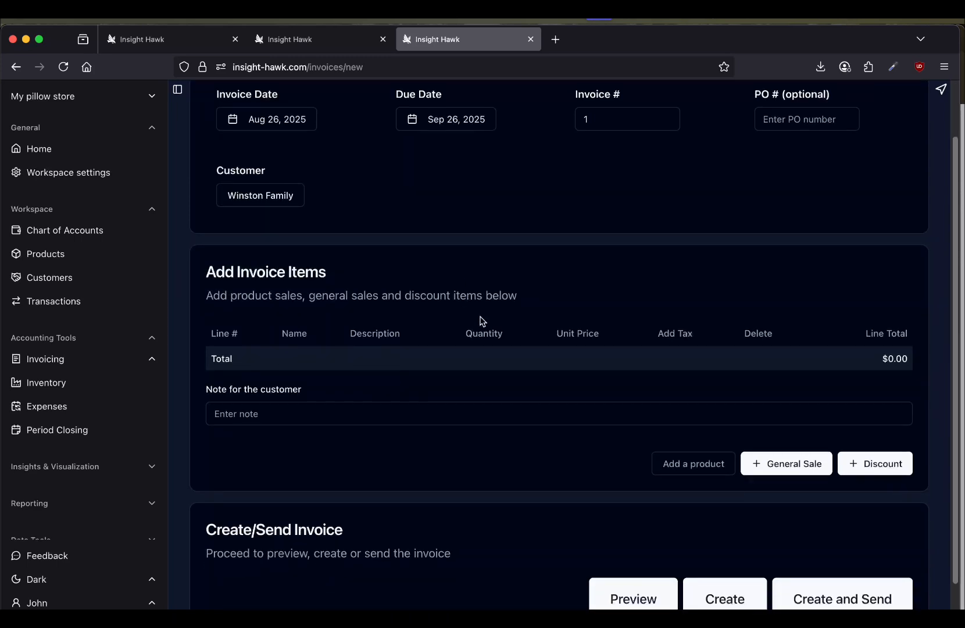
{"action": "left_click", "coordinate": [703, 464]}
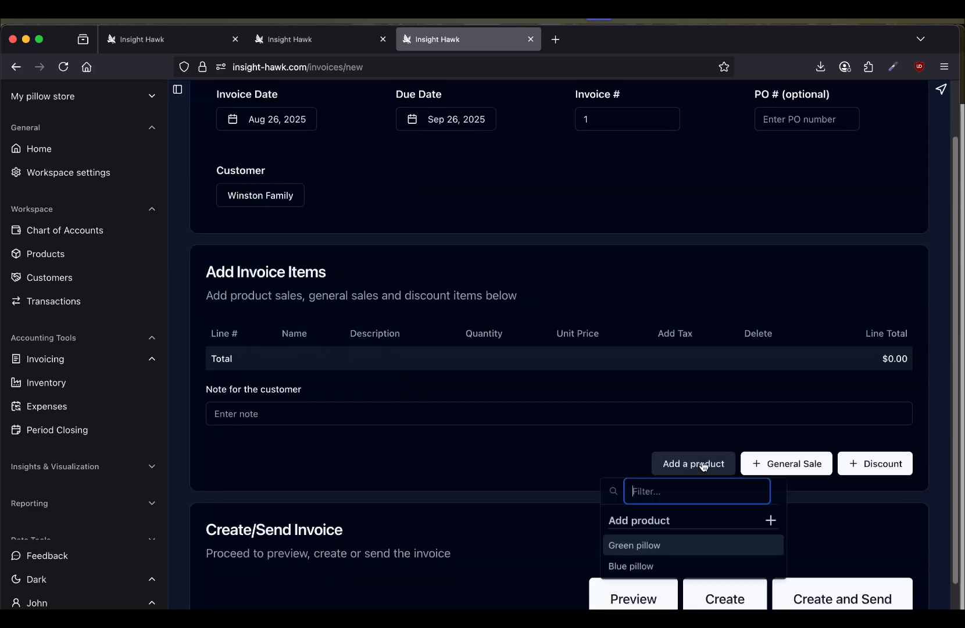
{"action": "left_click", "coordinate": [647, 549]}
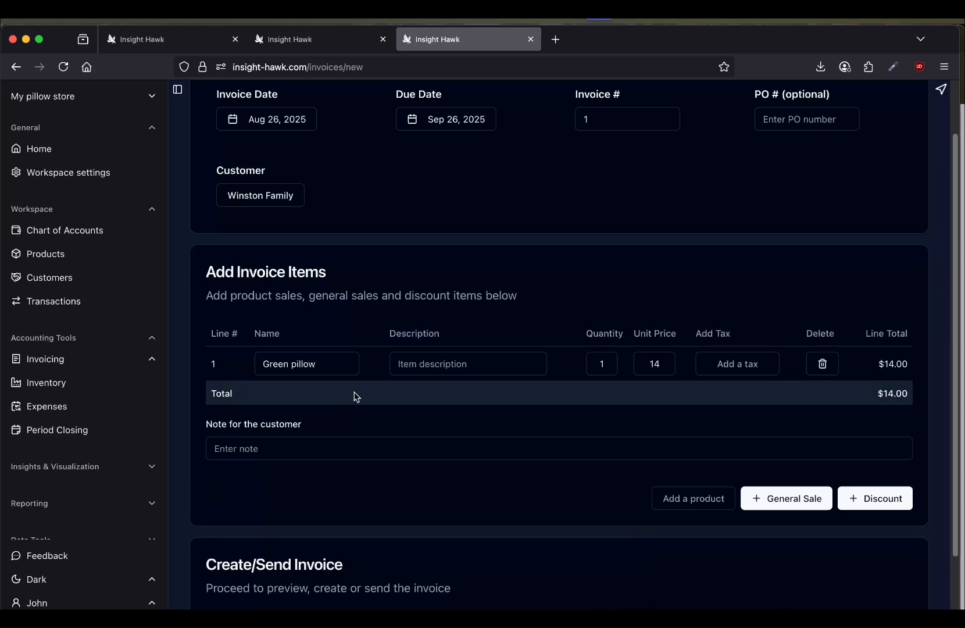
{"action": "left_click", "coordinate": [606, 359]}
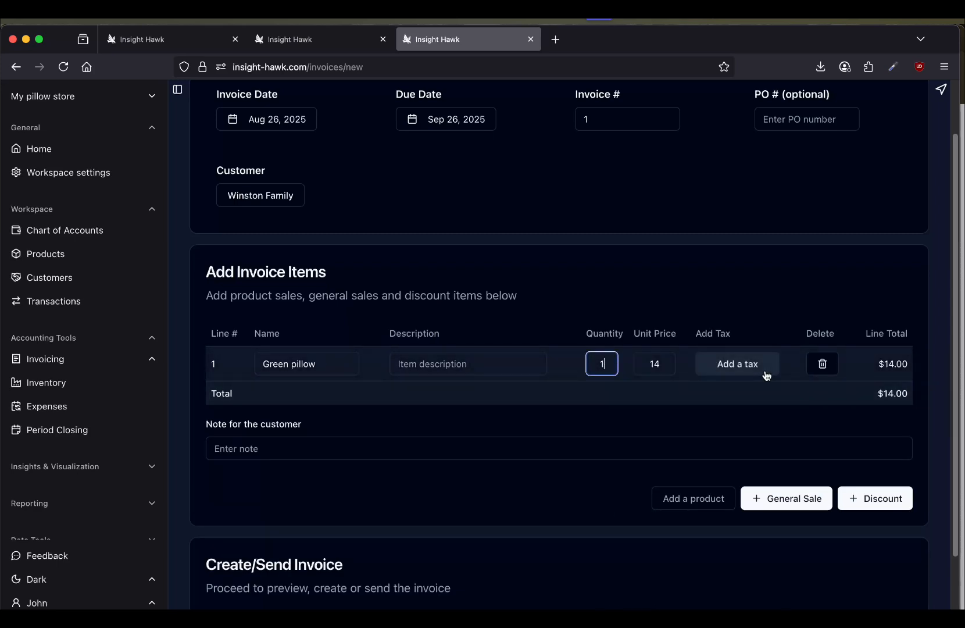
{"action": "key", "text": "BackSpace"}
{"action": "type", "text": "5"}
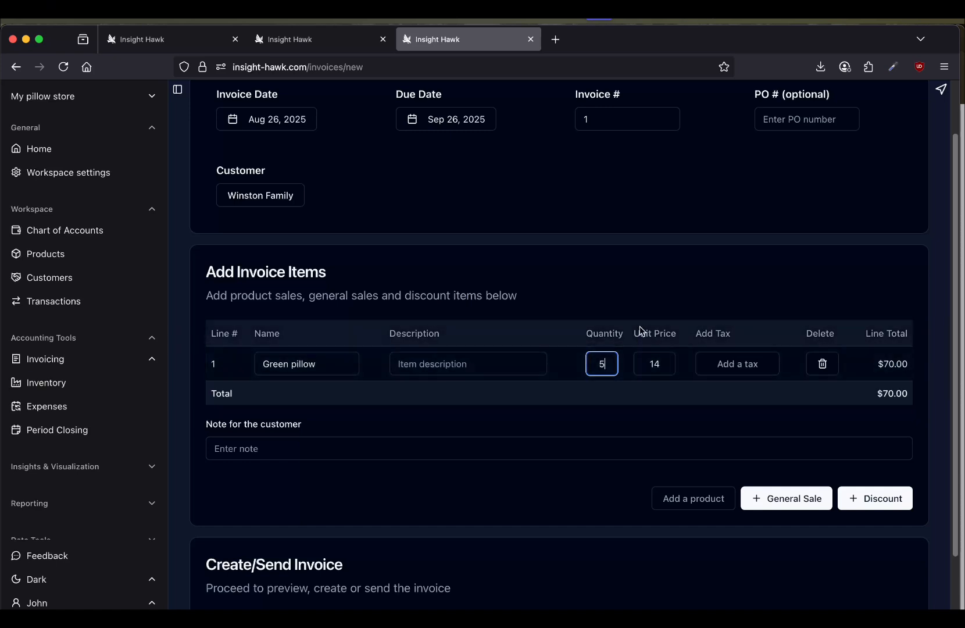
{"action": "left_click", "coordinate": [661, 366]}
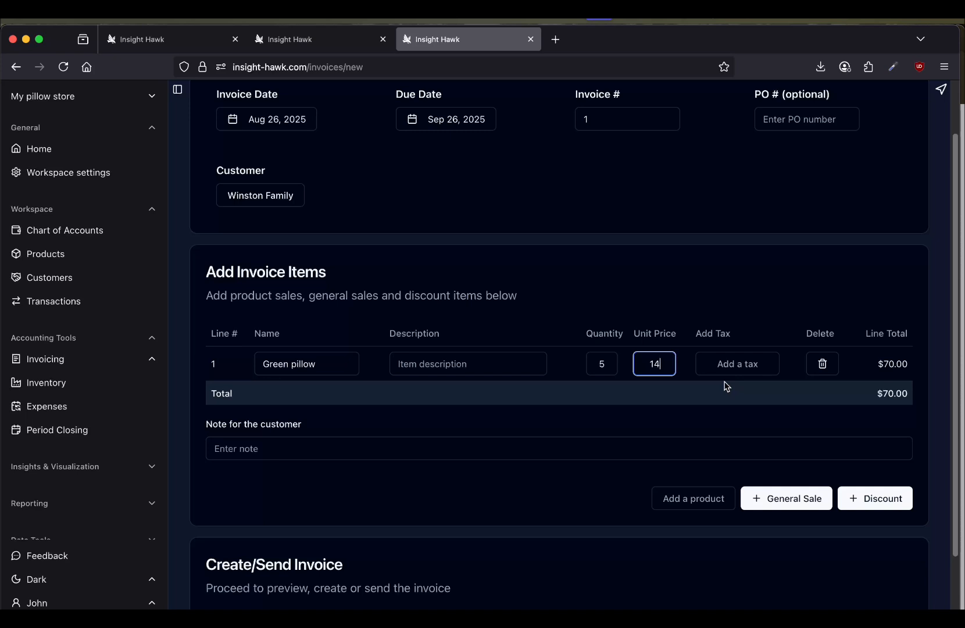
{"action": "key", "text": "BackSpace"}
{"action": "type", "text": "0"}
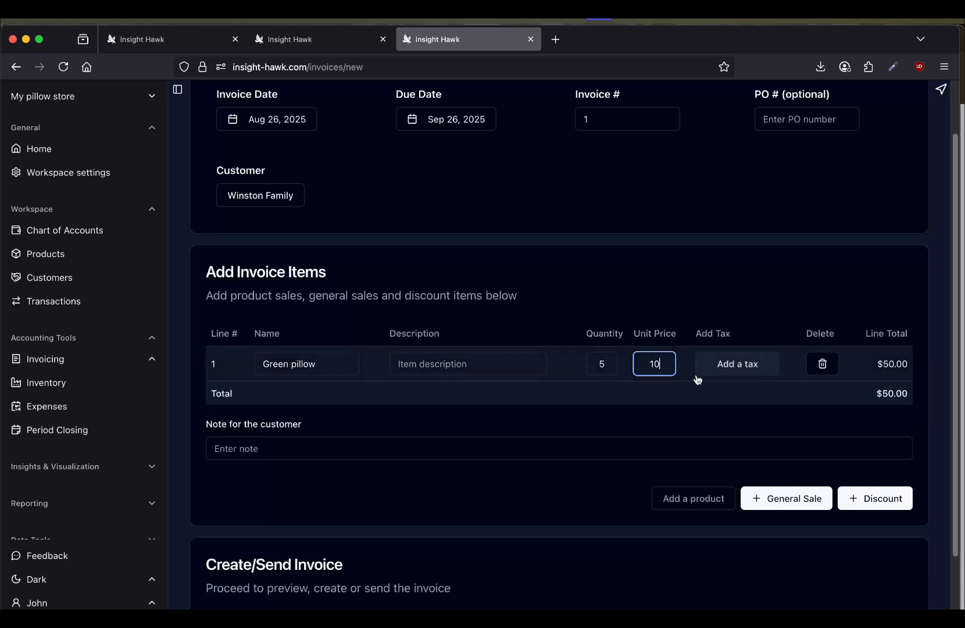
Apply both Provincial Tax and Federal Tax to the Green pillow line
{"action": "left_click", "coordinate": [722, 368]}
{"action": "left_click", "coordinate": [692, 431]}
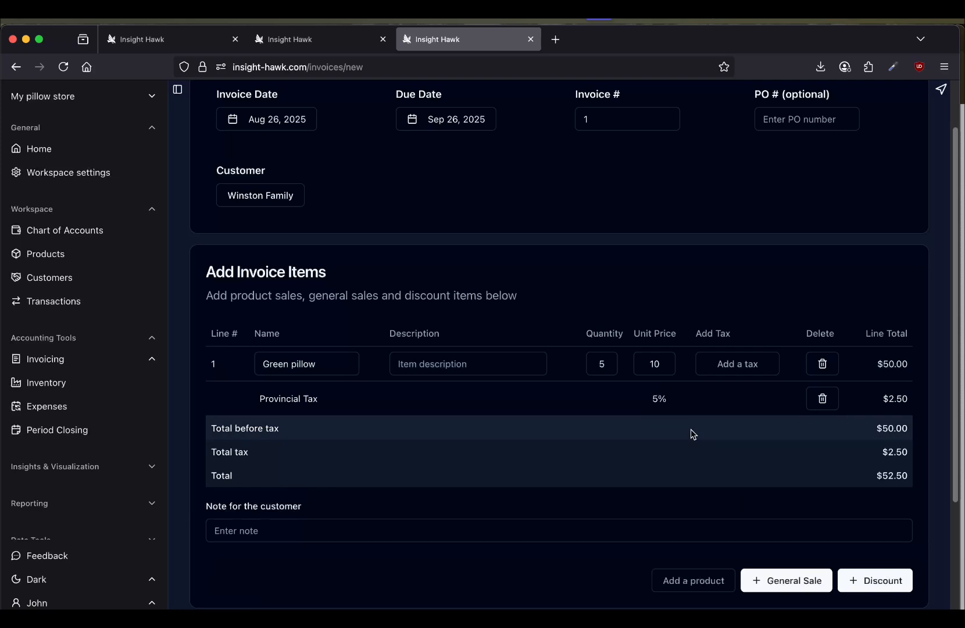
{"action": "left_click", "coordinate": [734, 364]}
{"action": "left_click", "coordinate": [687, 433]}
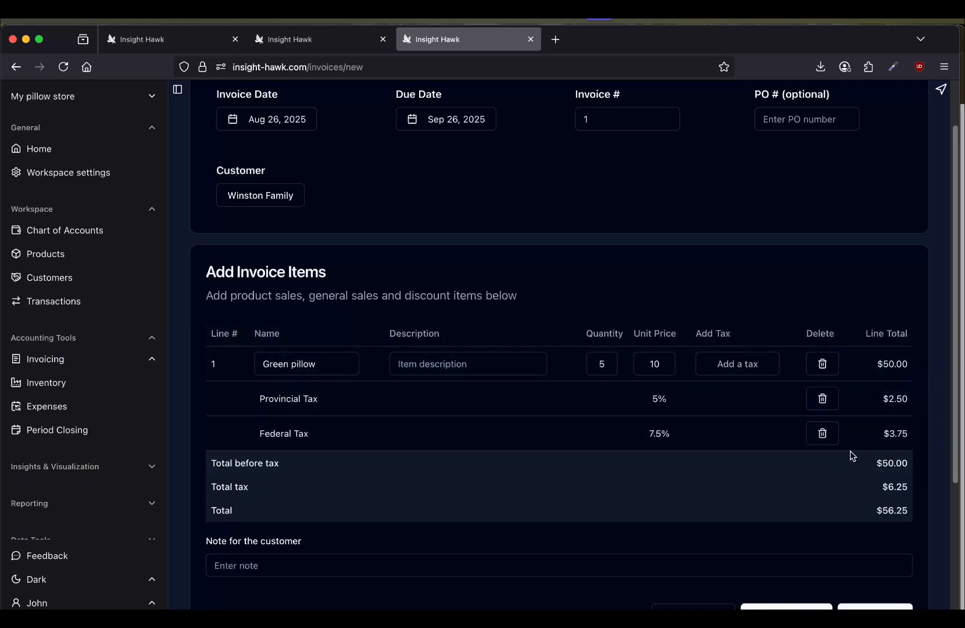
Add the Blue pillow product to the invoice with a unit price of 9 and a quantity of 5
{"action": "scroll", "coordinate": [666, 271], "scroll_direction": "down", "scroll_amount": 2}
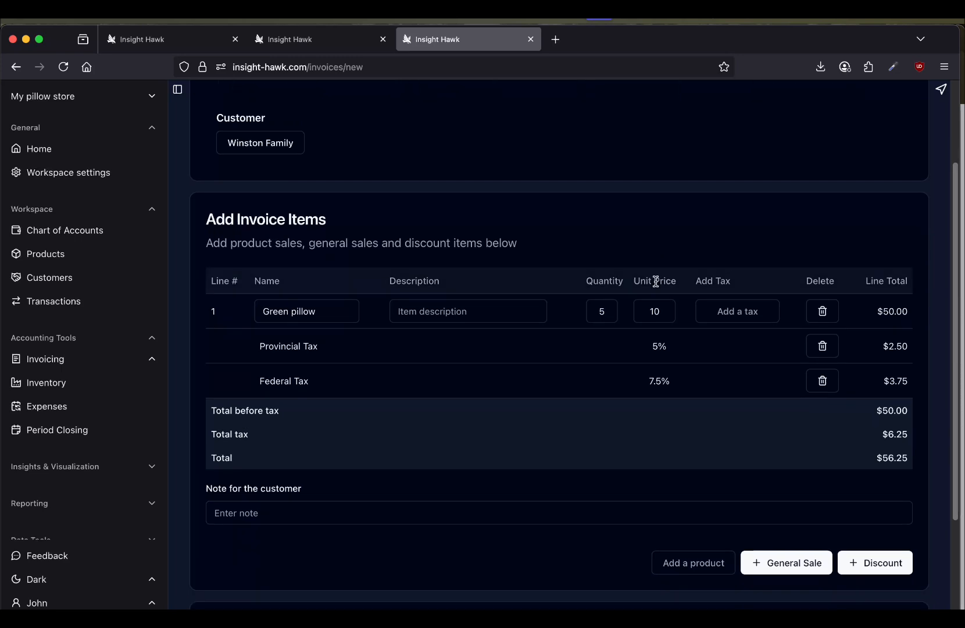
{"action": "left_click", "coordinate": [700, 567]}
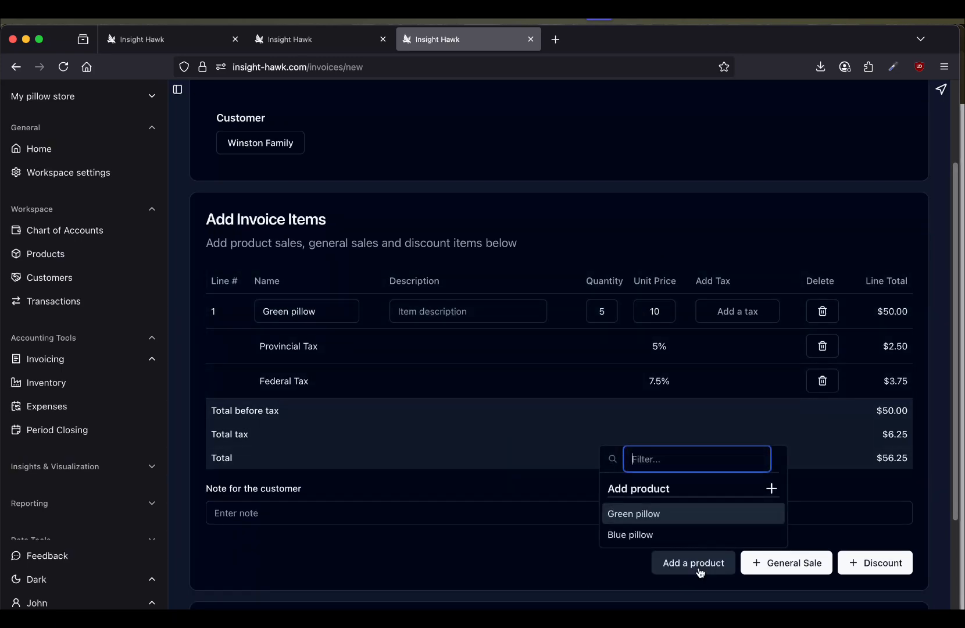
{"action": "left_click", "coordinate": [646, 534]}
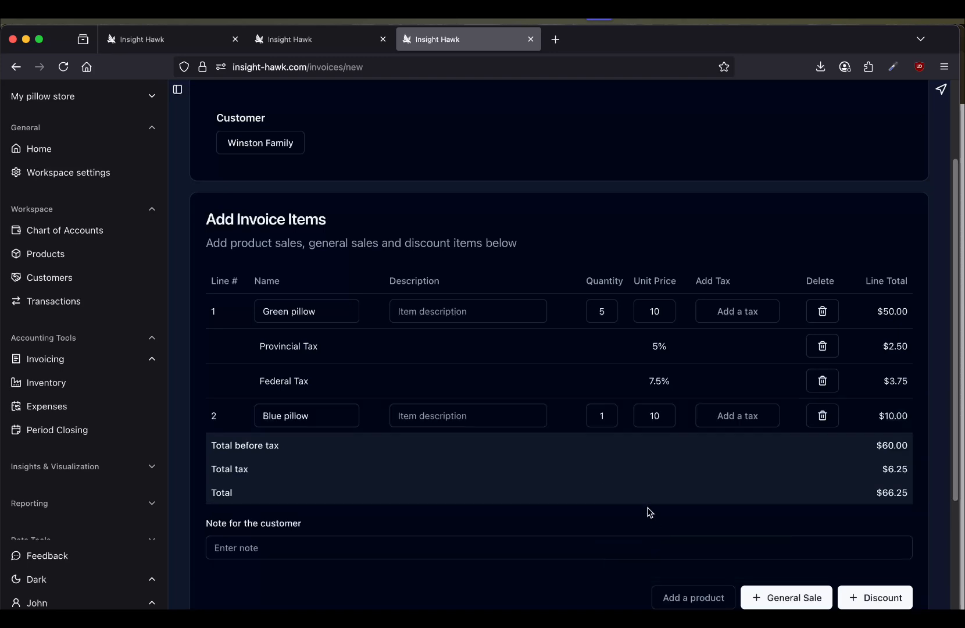
{"action": "left_click", "coordinate": [668, 416]}
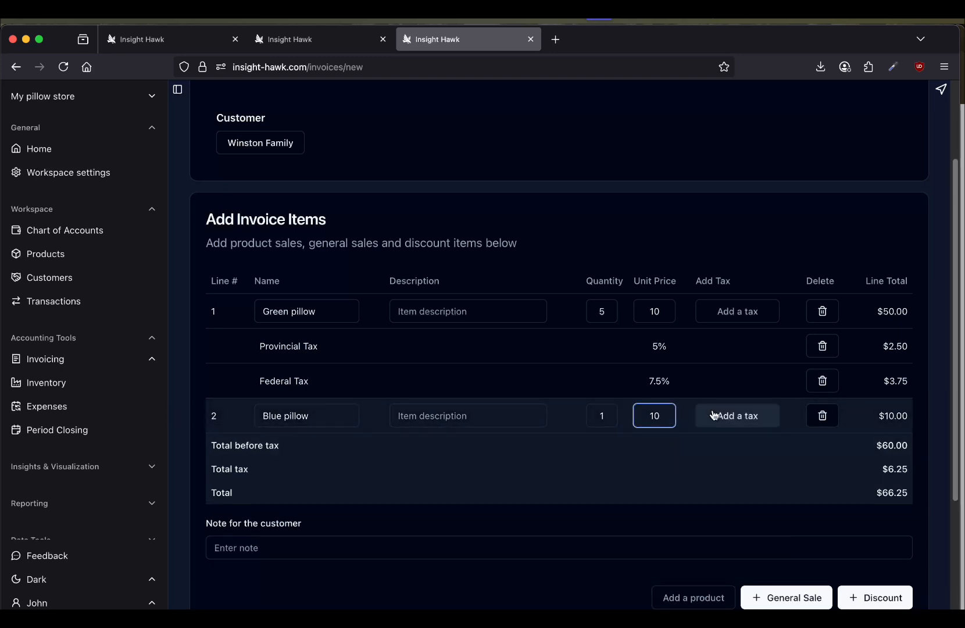
{"action": "key", "text": "BackSpace"}
{"action": "key", "text": "BackSpace"}
{"action": "type", "text": "9"}
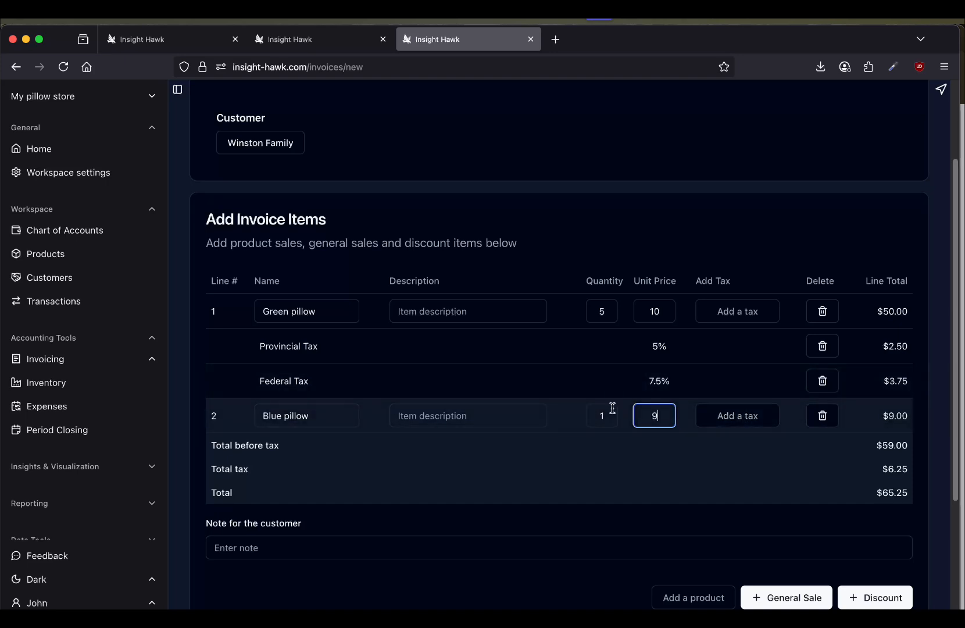
{"action": "left_click", "coordinate": [612, 408]}
{"action": "key", "text": "BackSpace"}
{"action": "type", "text": "5"}
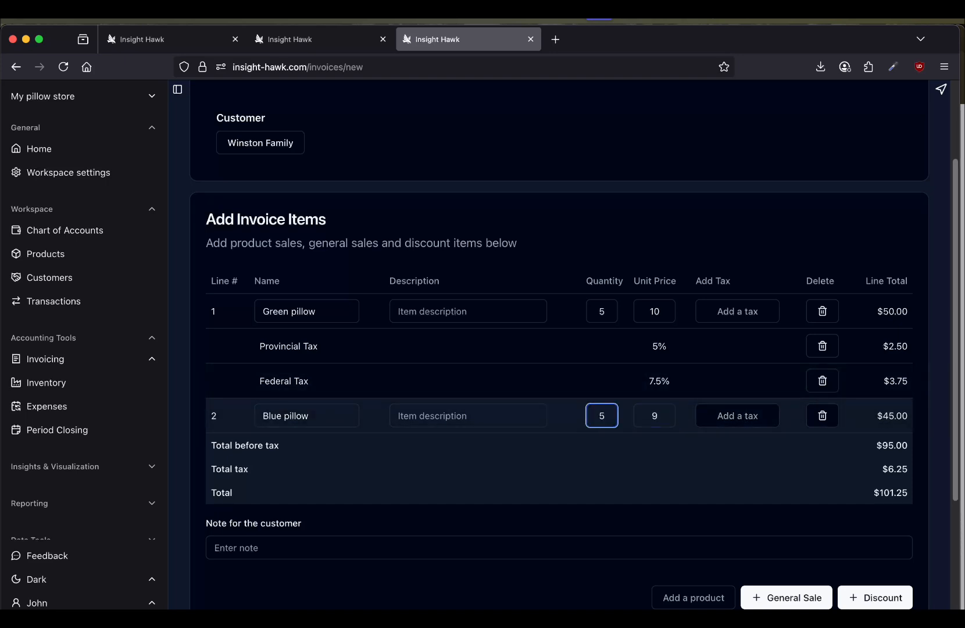
Apply both Provincial Tax and Federal Tax to the Blue pillow line
{"action": "left_click", "coordinate": [744, 416]}
{"action": "left_click", "coordinate": [696, 482]}
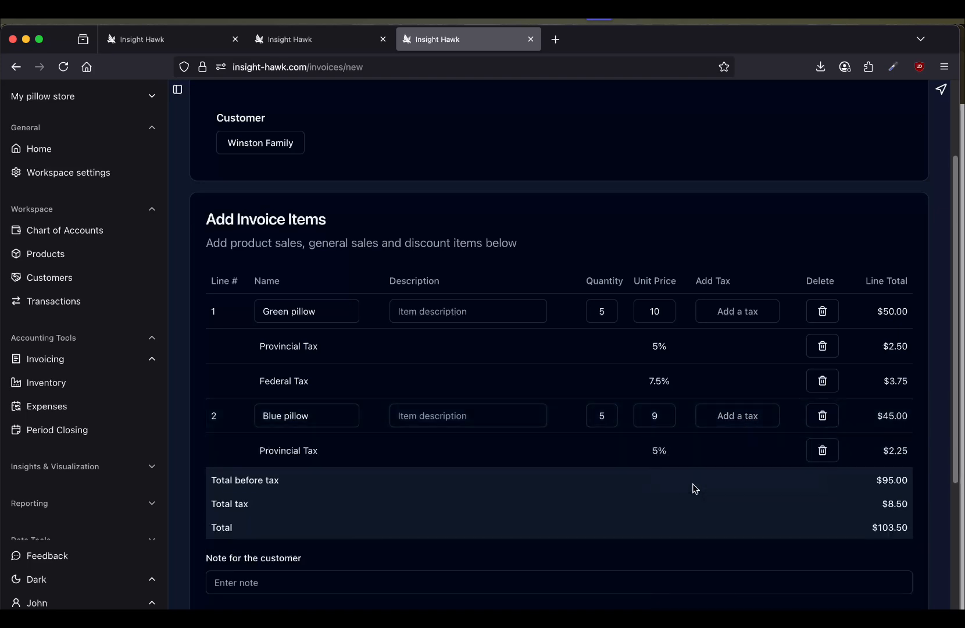
{"action": "left_click", "coordinate": [723, 423]}
{"action": "left_click", "coordinate": [700, 483]}
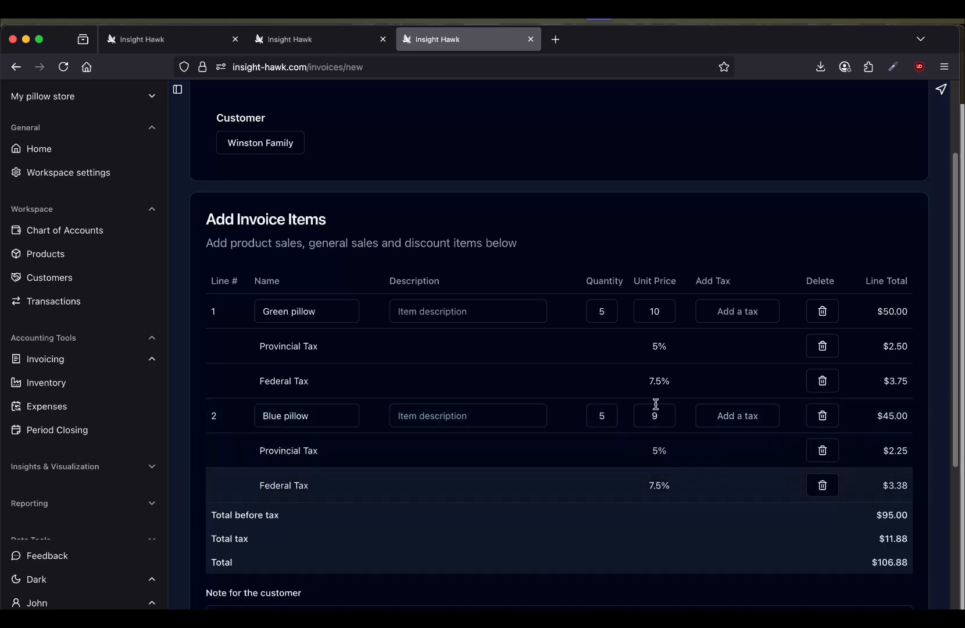
Add a general sale line named Delivery to the invoice with a unit price of 50
{"action": "scroll", "coordinate": [629, 371], "scroll_direction": "down", "scroll_amount": 3}
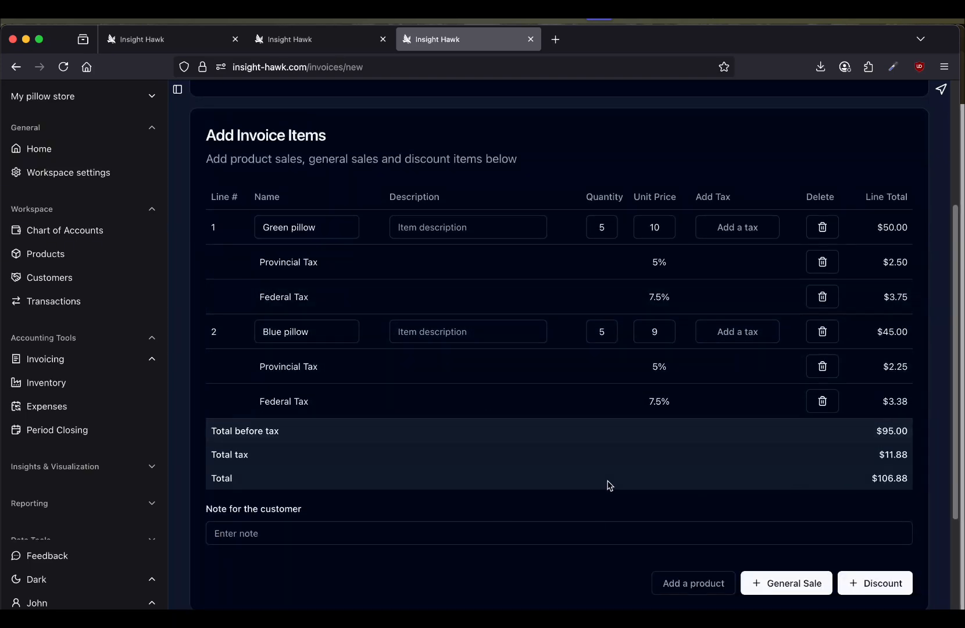
{"action": "scroll", "coordinate": [540, 483], "scroll_direction": "down", "scroll_amount": 1}
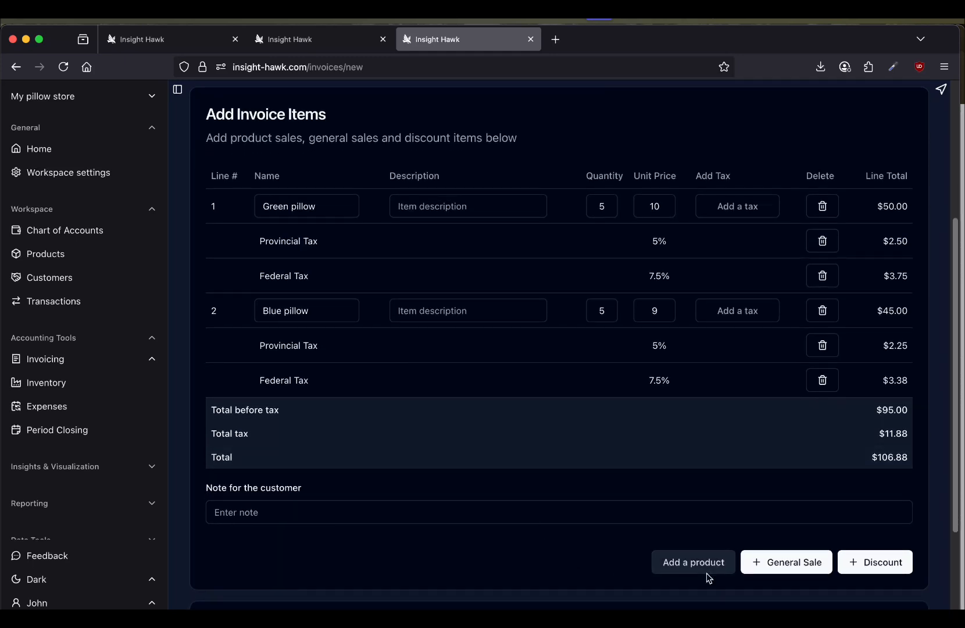
{"action": "left_click", "coordinate": [771, 568]}
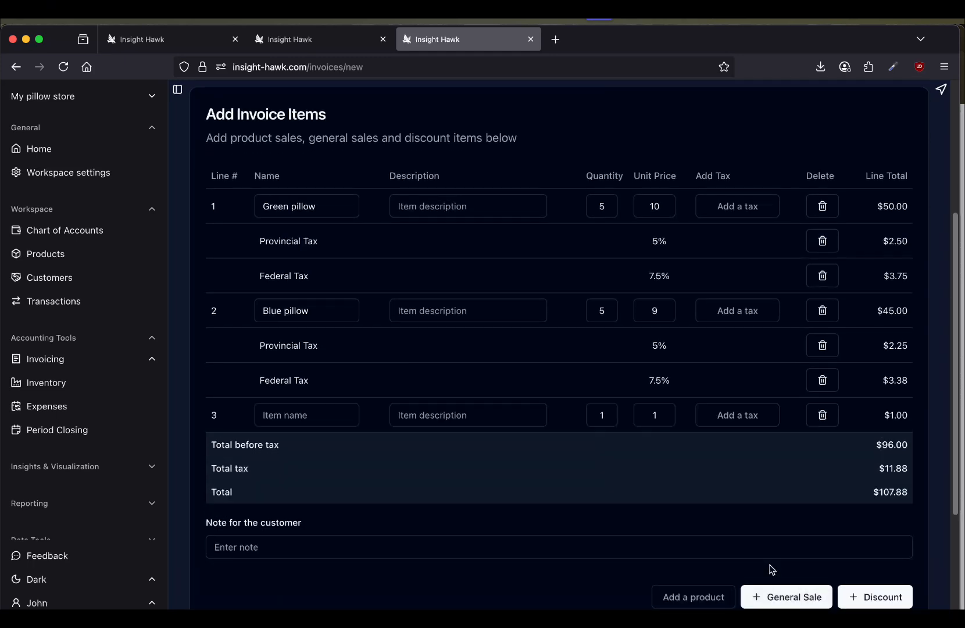
{"action": "left_click", "coordinate": [342, 413]}
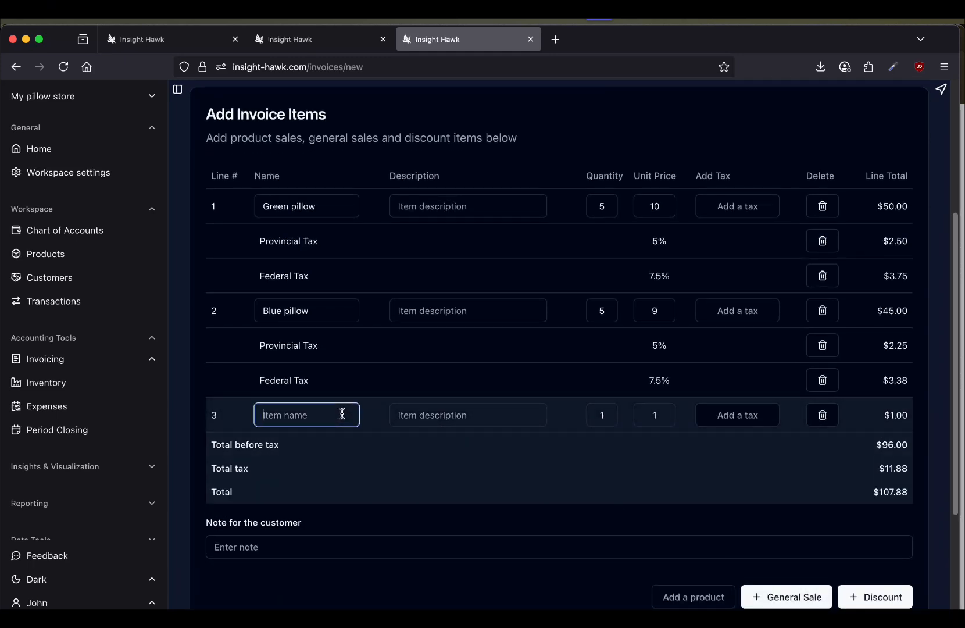
{"action": "type", "text": "Delivery"}
{"action": "left_click", "coordinate": [672, 416]}
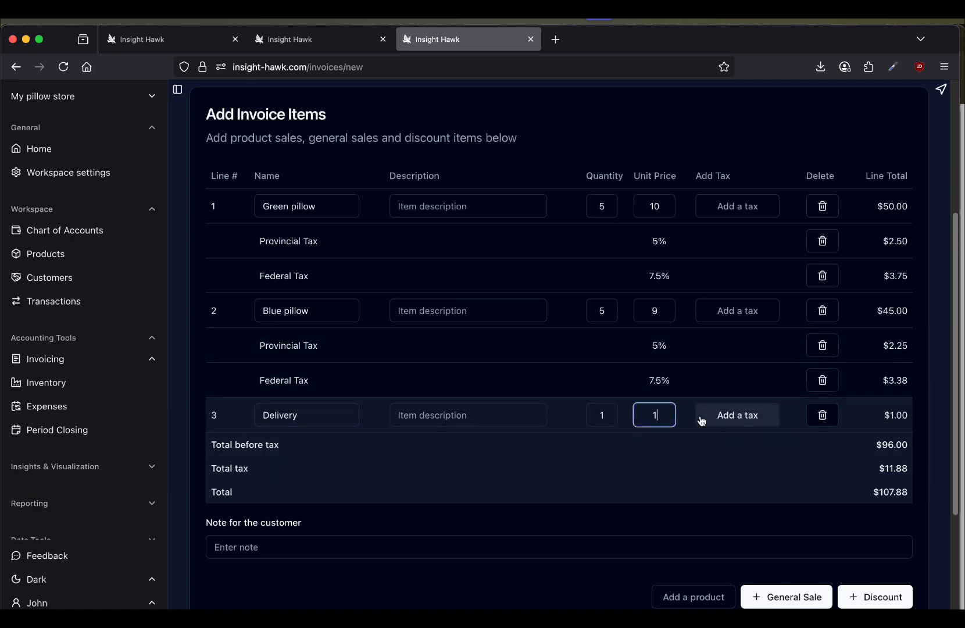
{"action": "key", "text": "BackSpace"}
{"action": "type", "text": "50"}
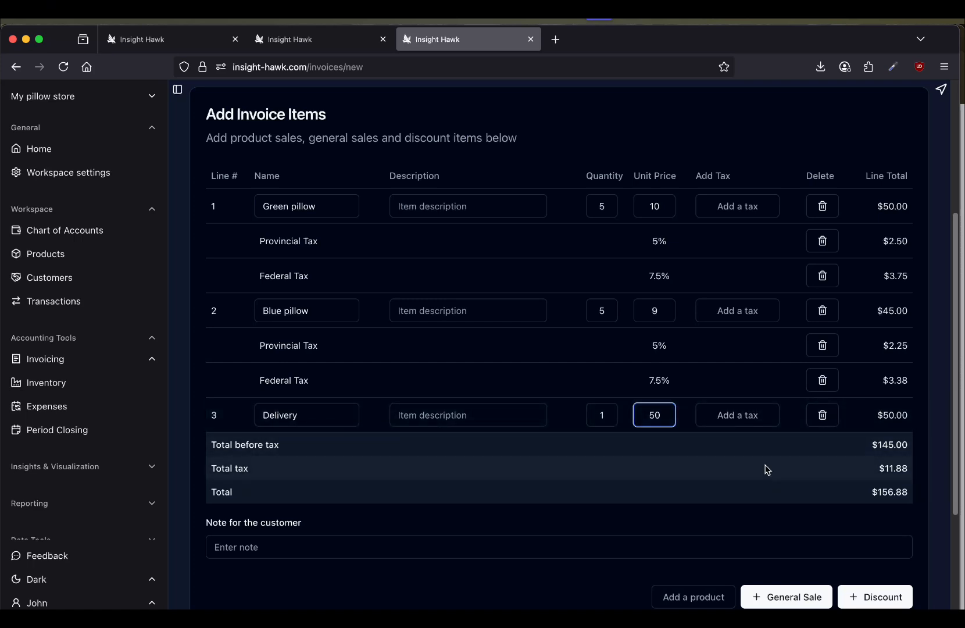
Enter the customer note "Thank you for your purchase!" and create the invoice without sending it
{"action": "scroll", "coordinate": [767, 470], "scroll_direction": "down", "scroll_amount": 2}
{"action": "left_click", "coordinate": [297, 506]}
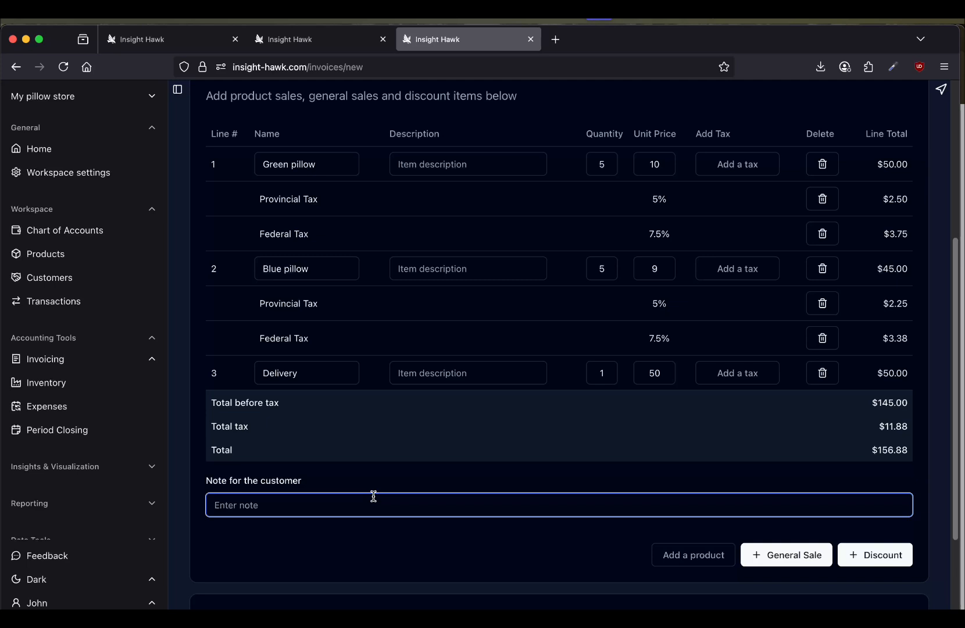
{"action": "type", "text": "Thank you for your purchase!"}
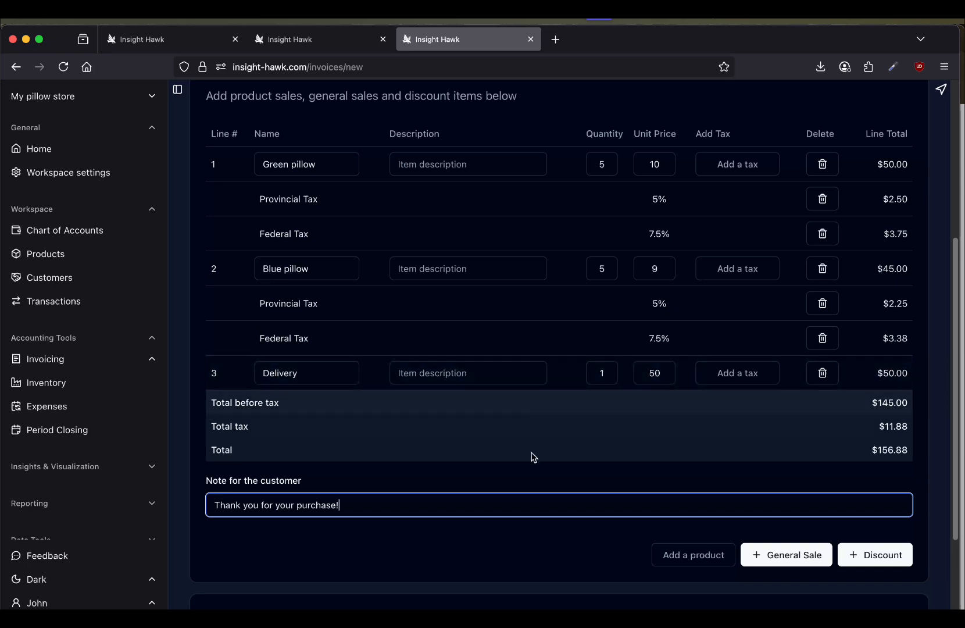
{"action": "scroll", "coordinate": [531, 455], "scroll_direction": "down", "scroll_amount": 2}
{"action": "scroll", "coordinate": [744, 526], "scroll_direction": "down", "scroll_amount": 2}
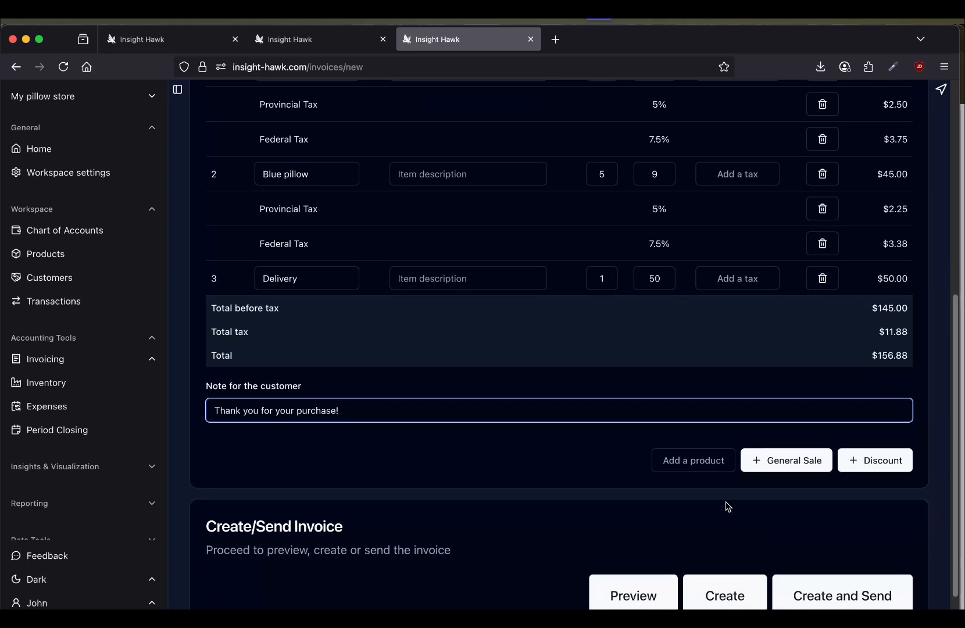
{"action": "scroll", "coordinate": [523, 529], "scroll_direction": "down", "scroll_amount": 1}
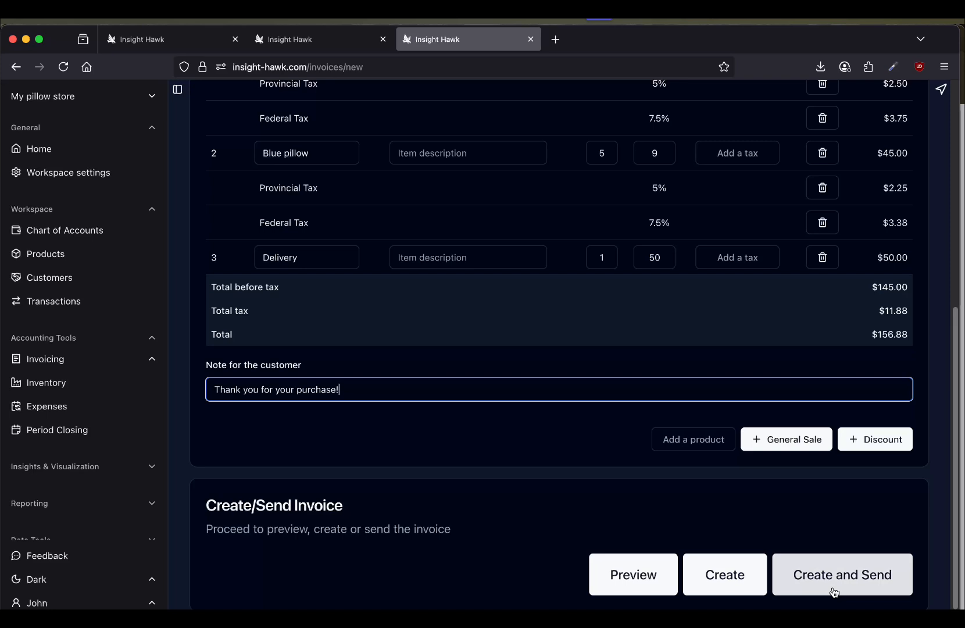
{"action": "left_click", "coordinate": [718, 573]}
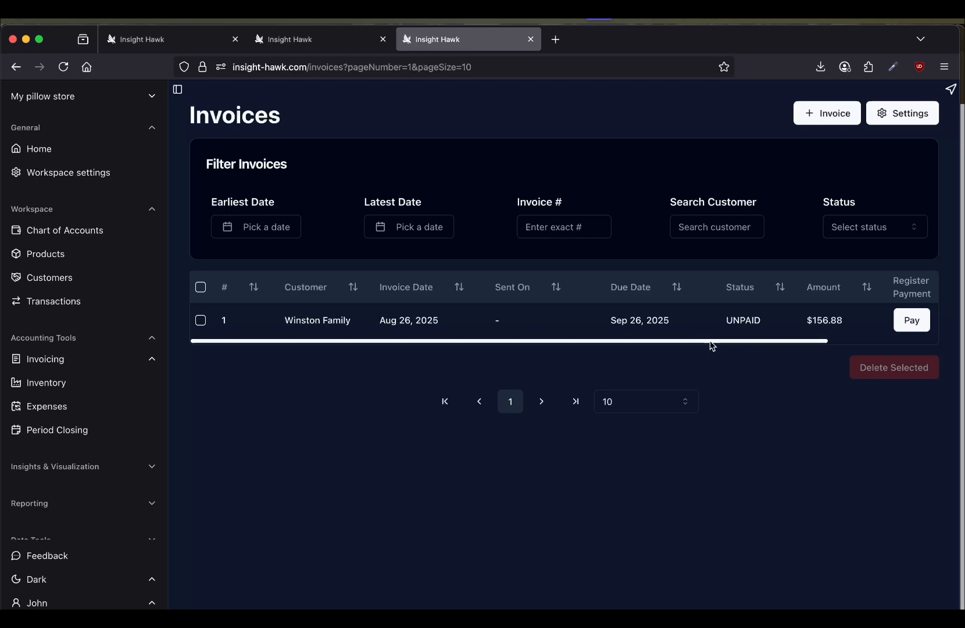
Open the newly created invoice from the invoice list and review its addresses, line items and note
{"action": "left_click_drag", "start_coordinate": [711, 345], "coordinate": [824, 340]}
{"action": "left_click", "coordinate": [883, 319]}
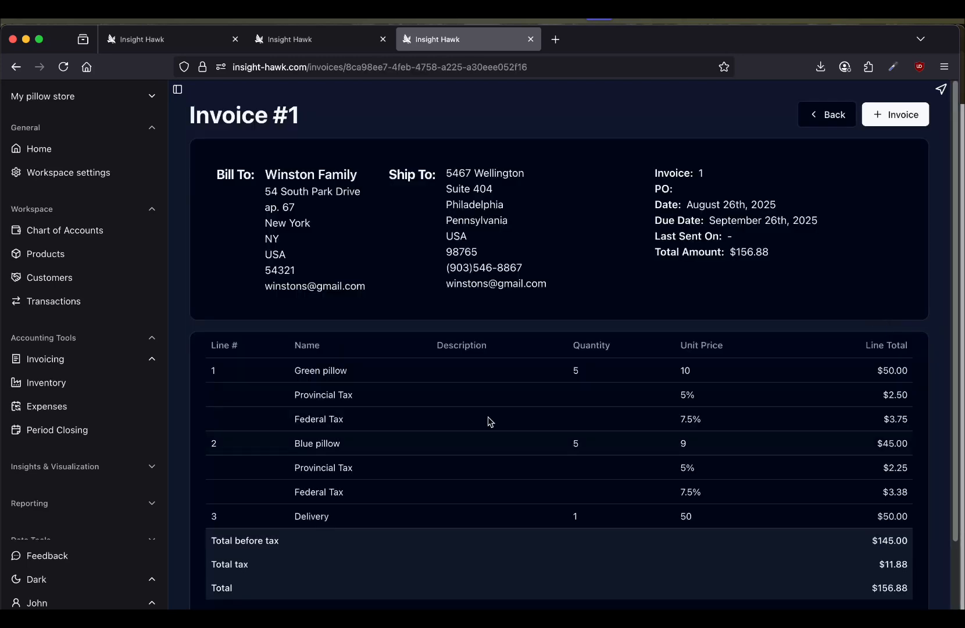
{"action": "scroll", "coordinate": [633, 403], "scroll_direction": "down", "scroll_amount": 3}
{"action": "scroll", "coordinate": [595, 338], "scroll_direction": "up", "scroll_amount": 2}
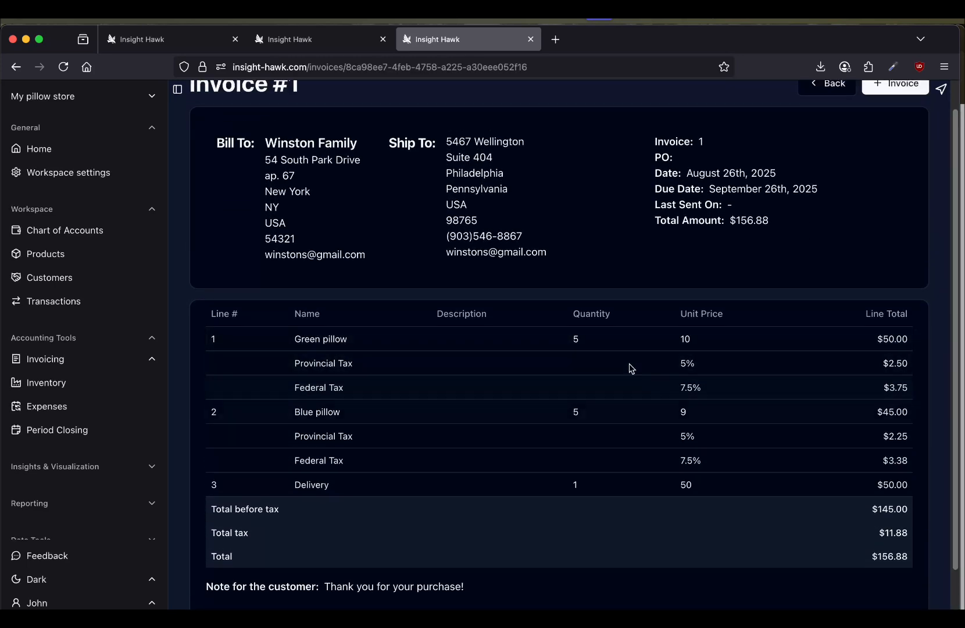
Compare the transactions generated for the invoice's sales, taxes and inventory adjustments with the invoice lines
{"action": "left_click", "coordinate": [315, 40]}
{"action": "scroll", "coordinate": [493, 344], "scroll_direction": "down", "scroll_amount": 1}
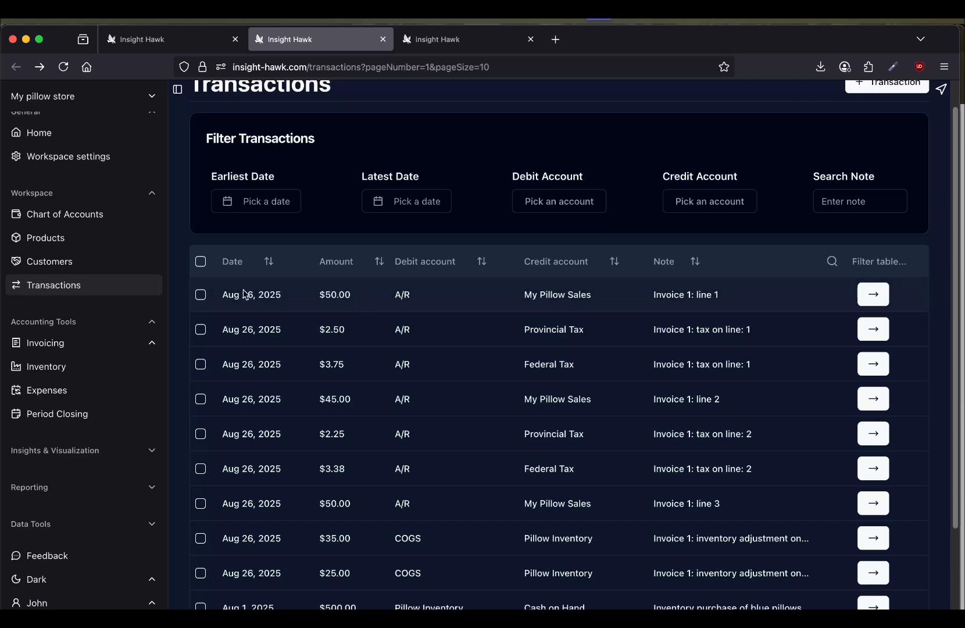
{"action": "scroll", "coordinate": [445, 432], "scroll_direction": "down", "scroll_amount": 1}
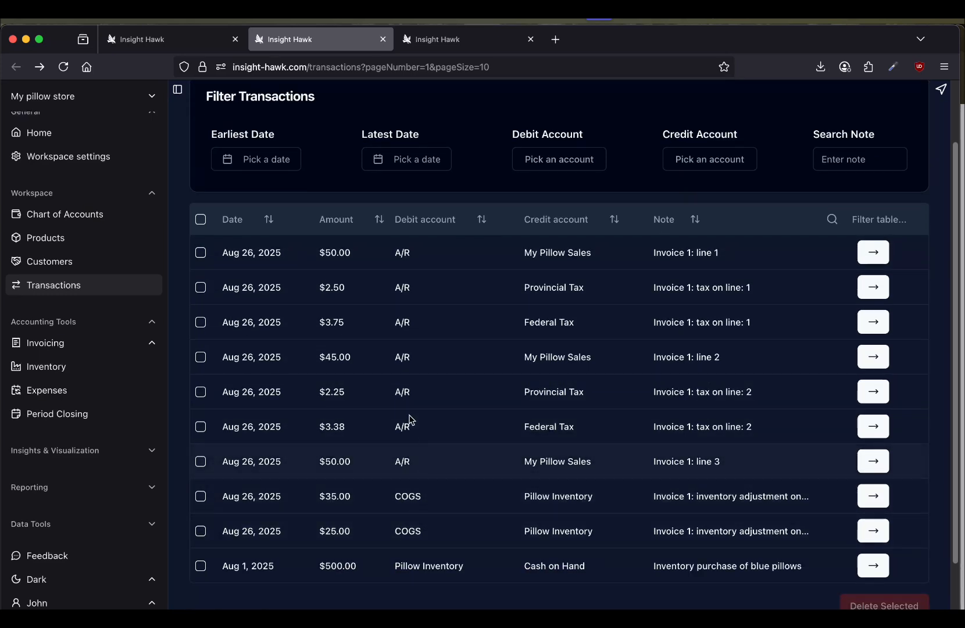
{"action": "left_click", "coordinate": [448, 46]}
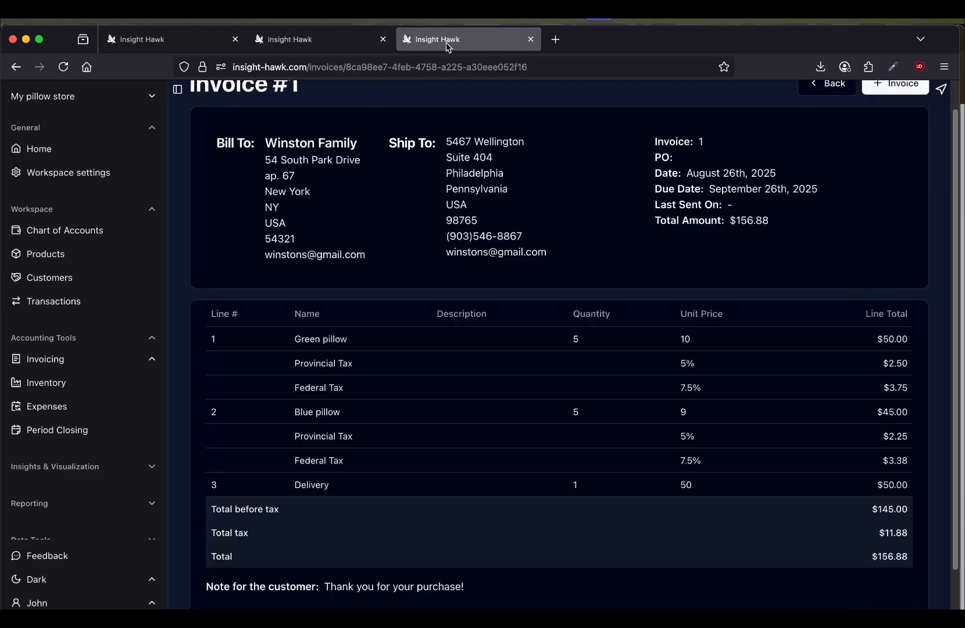
{"action": "left_click", "coordinate": [342, 40]}
{"action": "left_click", "coordinate": [451, 40]}
{"action": "left_click", "coordinate": [285, 46]}
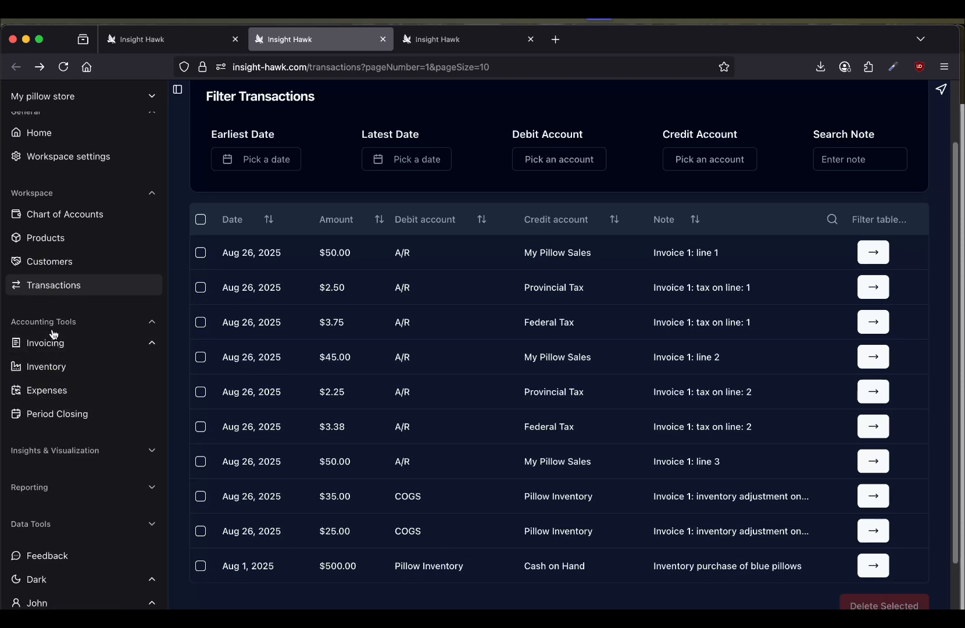
Open the inventory overview and check the Green and Blue pillow quantities against those on the invoice
{"action": "left_click", "coordinate": [57, 365]}
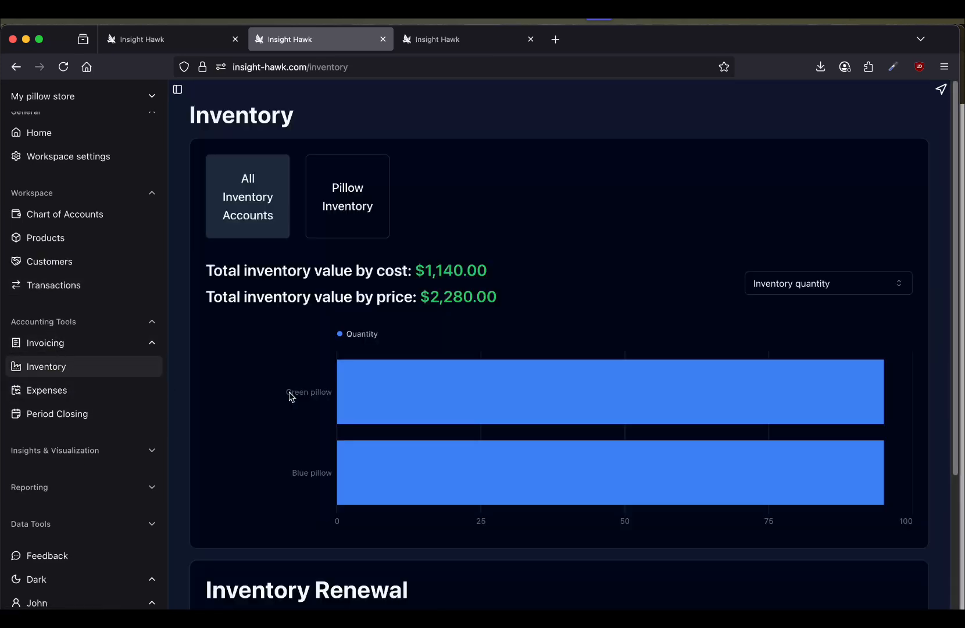
{"action": "mouse_move", "coordinate": [436, 392]}
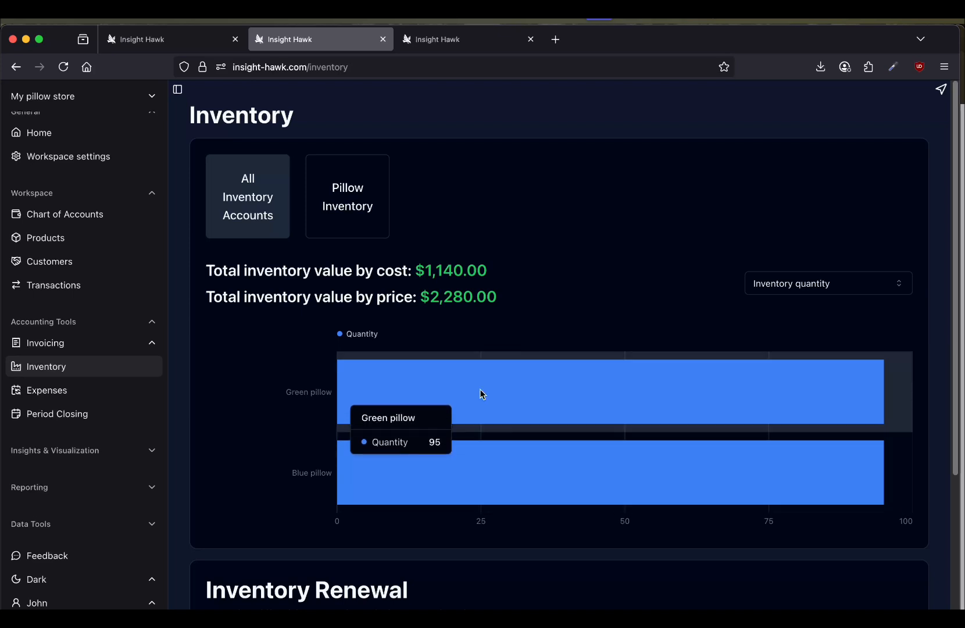
{"action": "left_click", "coordinate": [445, 40]}
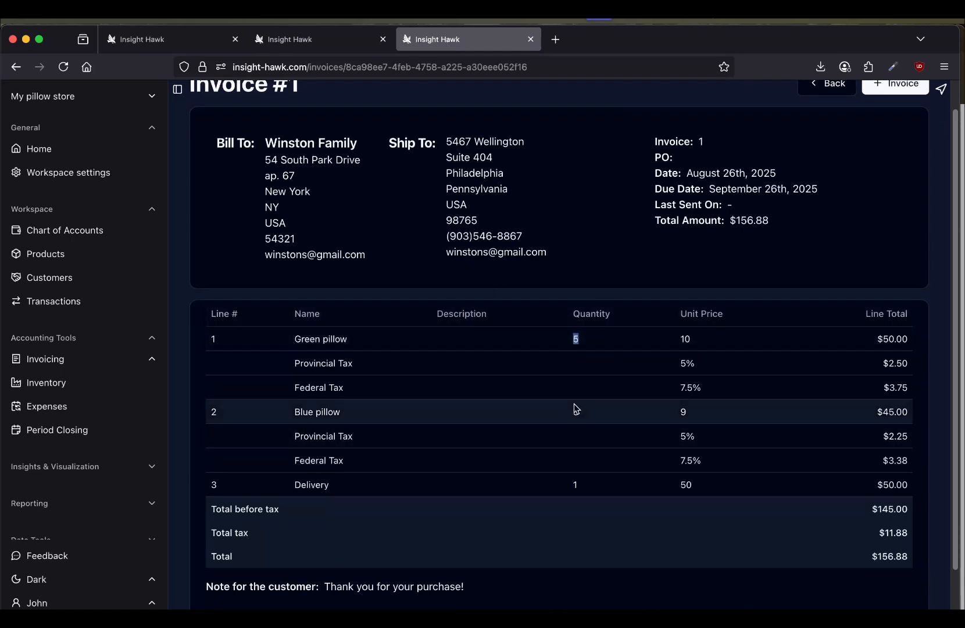
{"action": "left_click", "coordinate": [308, 40]}
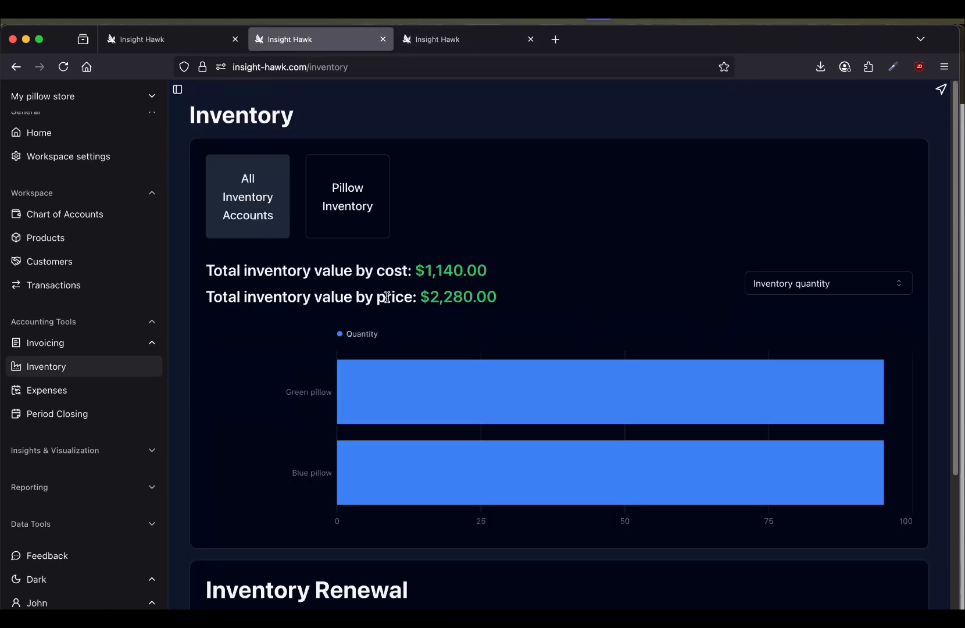
Return to the invoice, start sending it by email and replace the part of the customer's email address before the @
{"action": "left_click", "coordinate": [426, 45]}
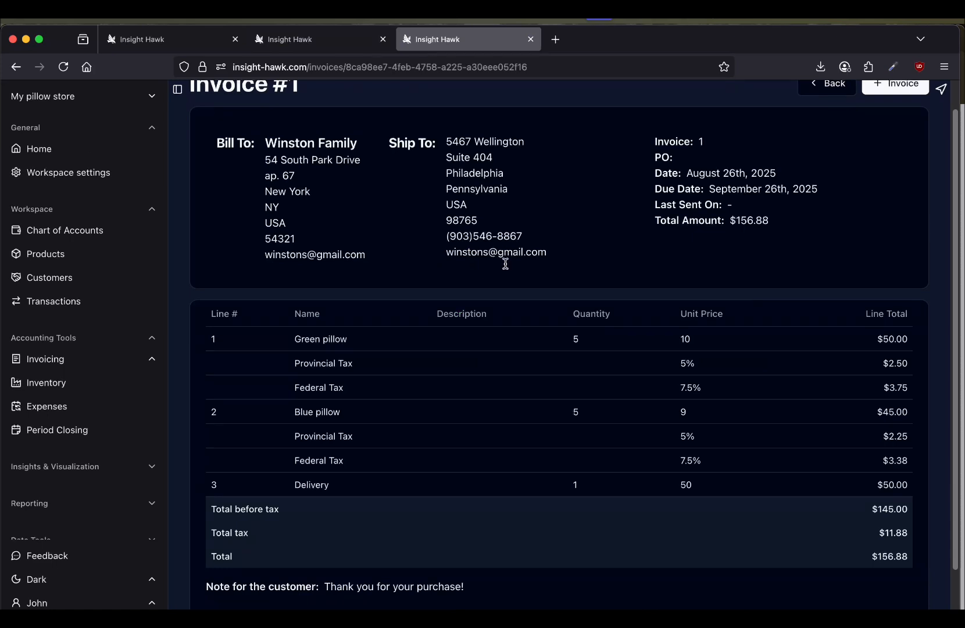
{"action": "scroll", "coordinate": [756, 248], "scroll_direction": "up", "scroll_amount": 2}
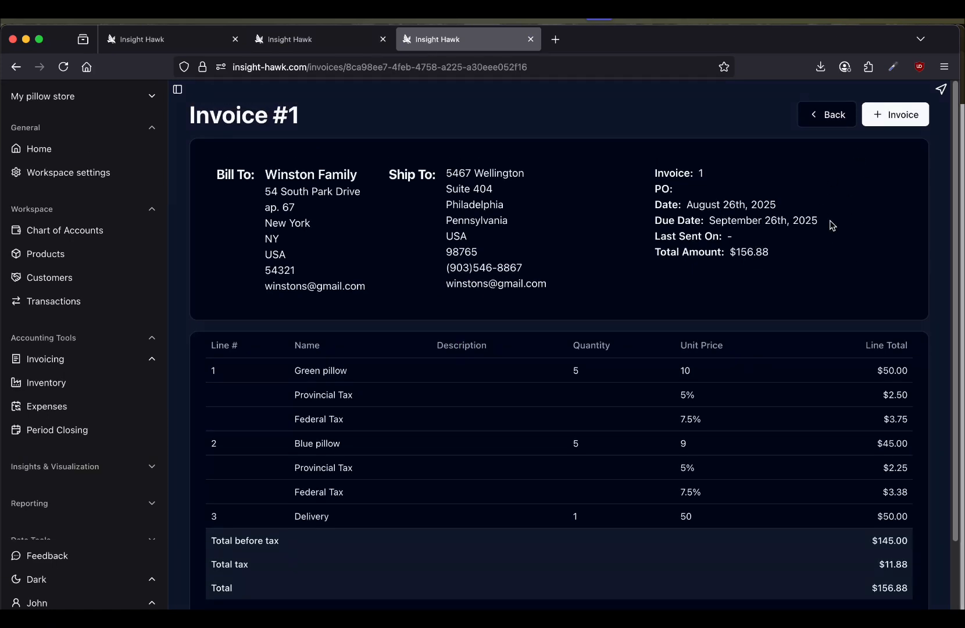
{"action": "scroll", "coordinate": [809, 249], "scroll_direction": "down", "scroll_amount": 3}
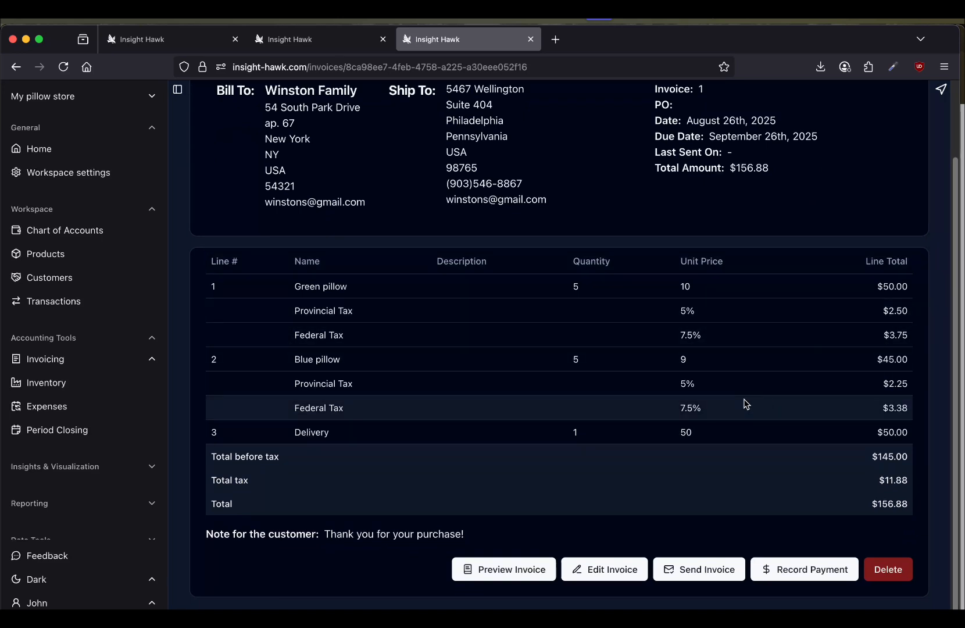
{"action": "left_click", "coordinate": [690, 568]}
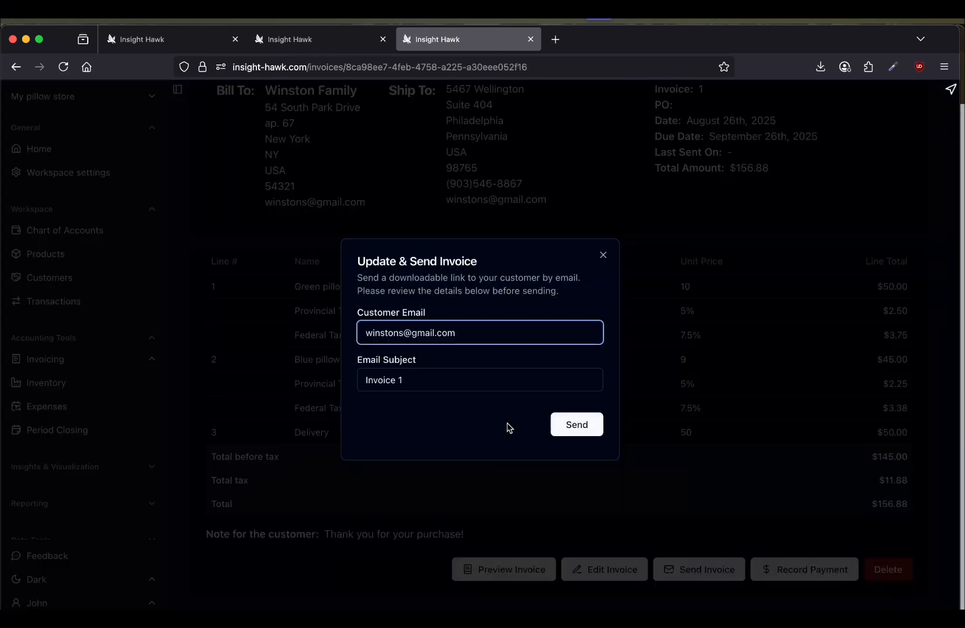
{"action": "left_click_drag", "start_coordinate": [463, 331], "coordinate": [356, 330]}
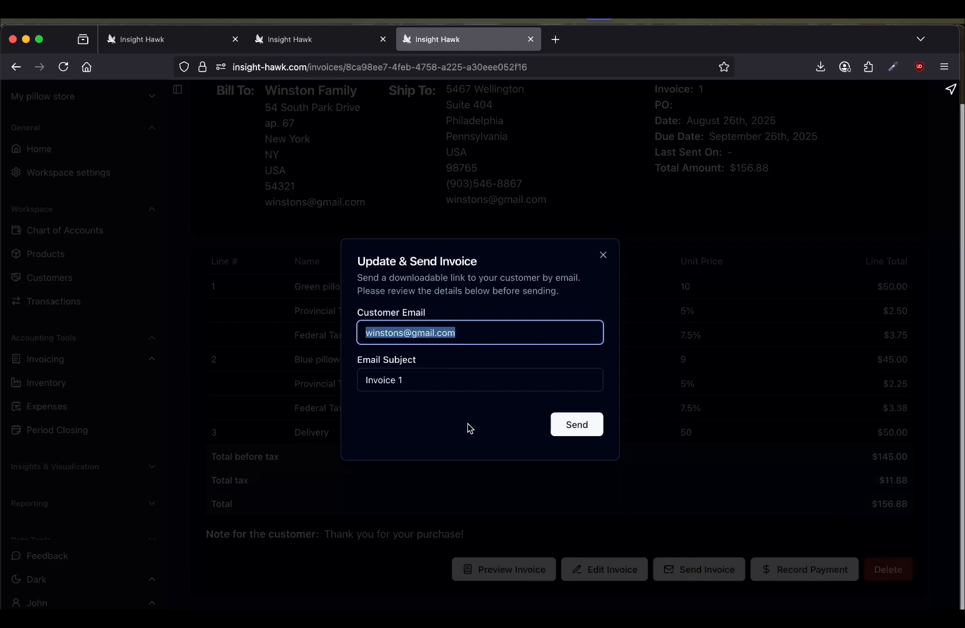
{"action": "left_click", "coordinate": [405, 333]}
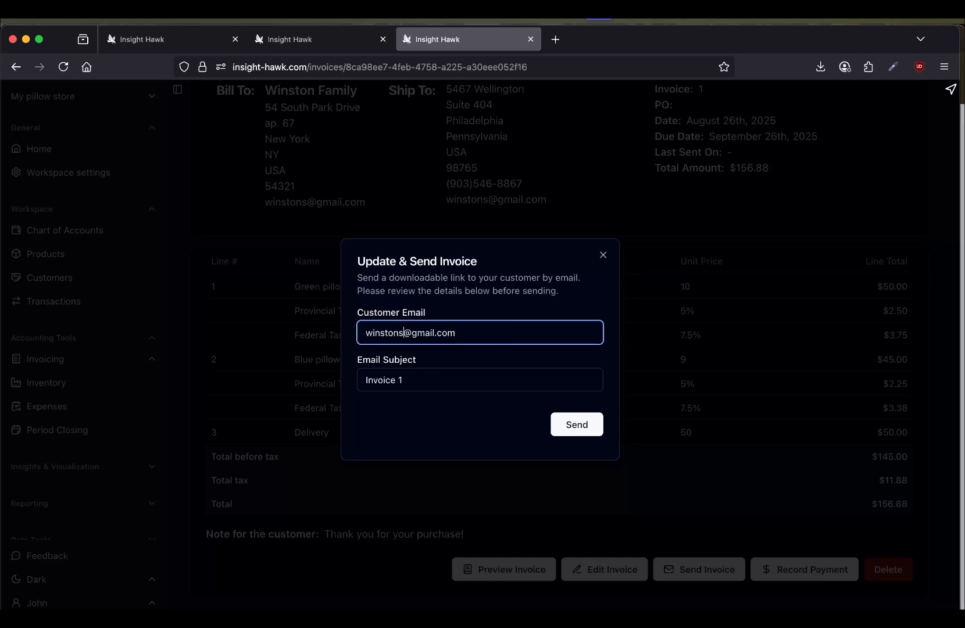
{"action": "key", "text": "super+shift+Left"}
{"action": "type", "text": "tim"}
Replace the email subject with a custom one and send the invoice to the customer
{"action": "left_click", "coordinate": [442, 380]}
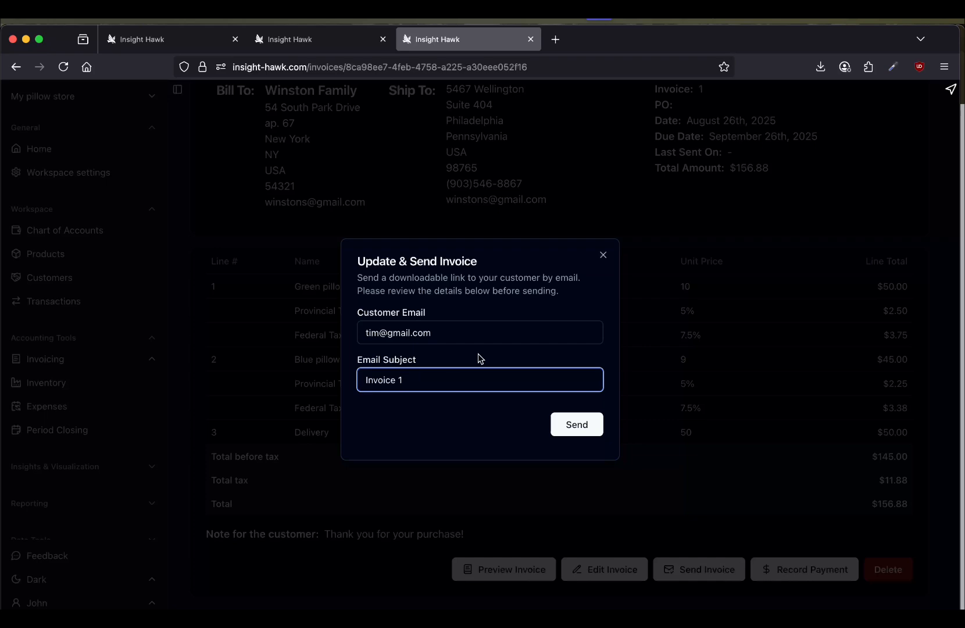
{"action": "key", "text": "super+a"}
{"action": "type", "text": "He"}
{"action": "left_click", "coordinate": [577, 426]}
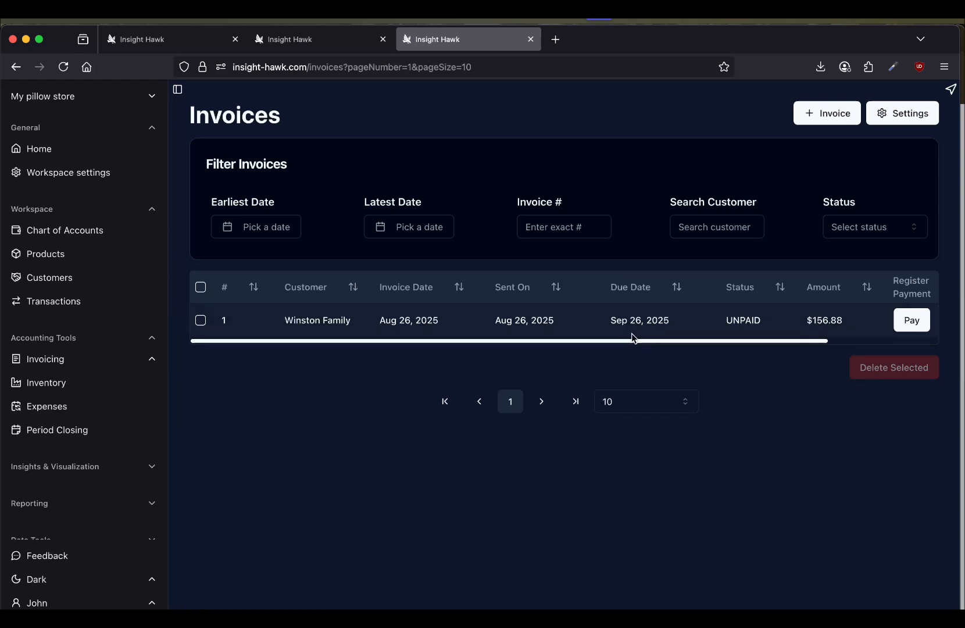
Reopen the sent invoice from the invoice list, check its last sent date and open its preview
{"action": "left_click_drag", "start_coordinate": [357, 341], "coordinate": [586, 336]}
{"action": "left_click", "coordinate": [888, 321]}
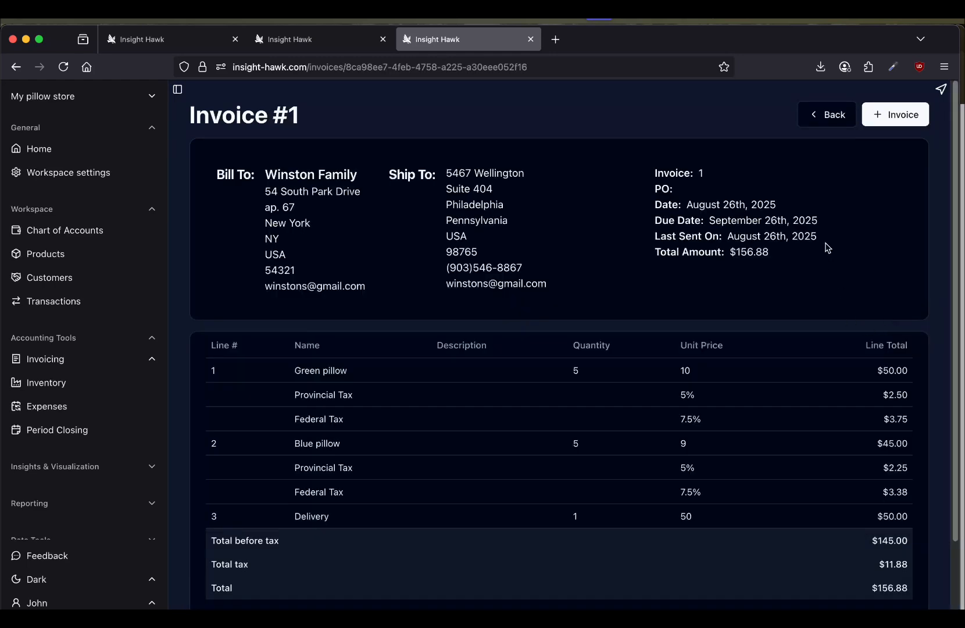
{"action": "scroll", "coordinate": [804, 266], "scroll_direction": "down", "scroll_amount": 2}
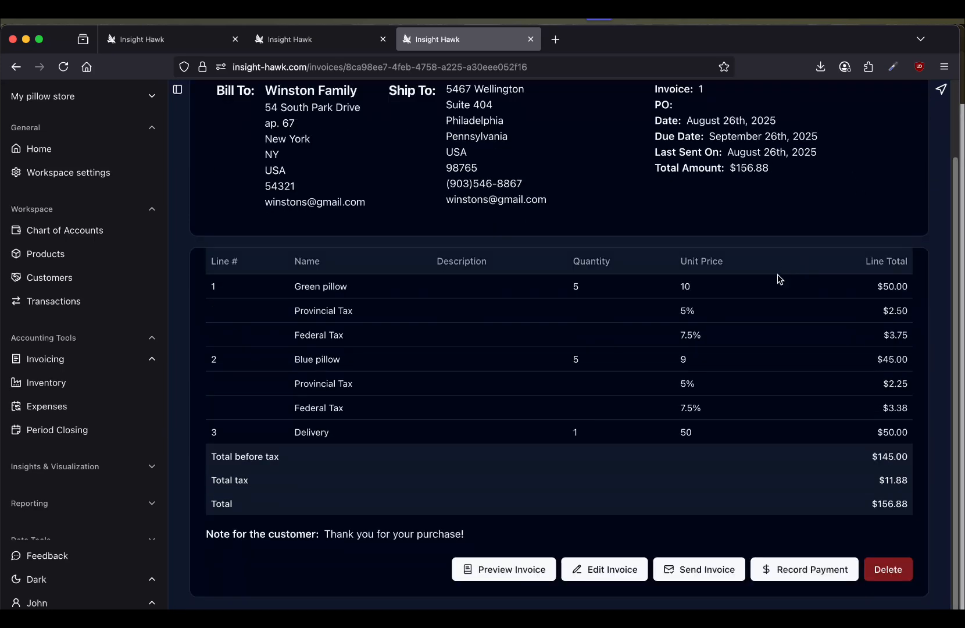
{"action": "left_click", "coordinate": [518, 570]}
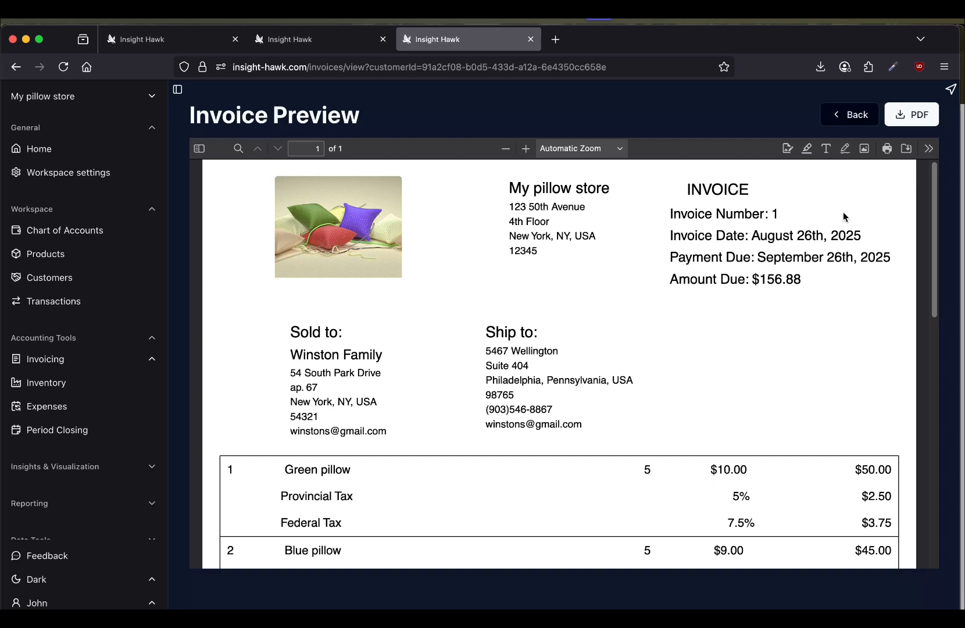
Review the invoice preview, checking the amount due, the billing and shipping addresses, the line items with their taxes and the totals
{"action": "left_click_drag", "start_coordinate": [690, 279], "coordinate": [793, 278]}
{"action": "scroll", "coordinate": [597, 265], "scroll_direction": "down", "scroll_amount": 2}
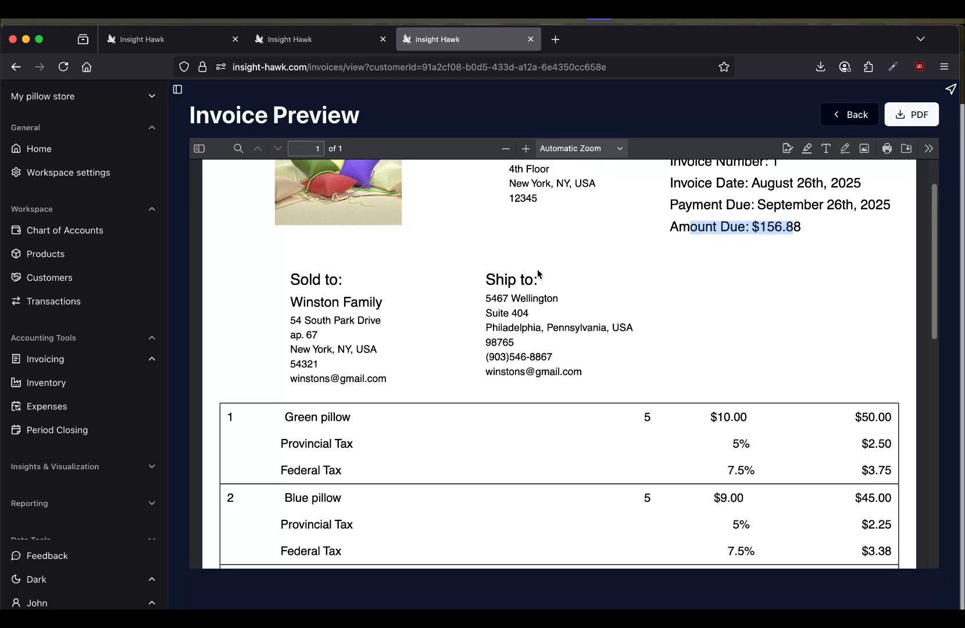
{"action": "scroll", "coordinate": [536, 270], "scroll_direction": "down", "scroll_amount": 1}
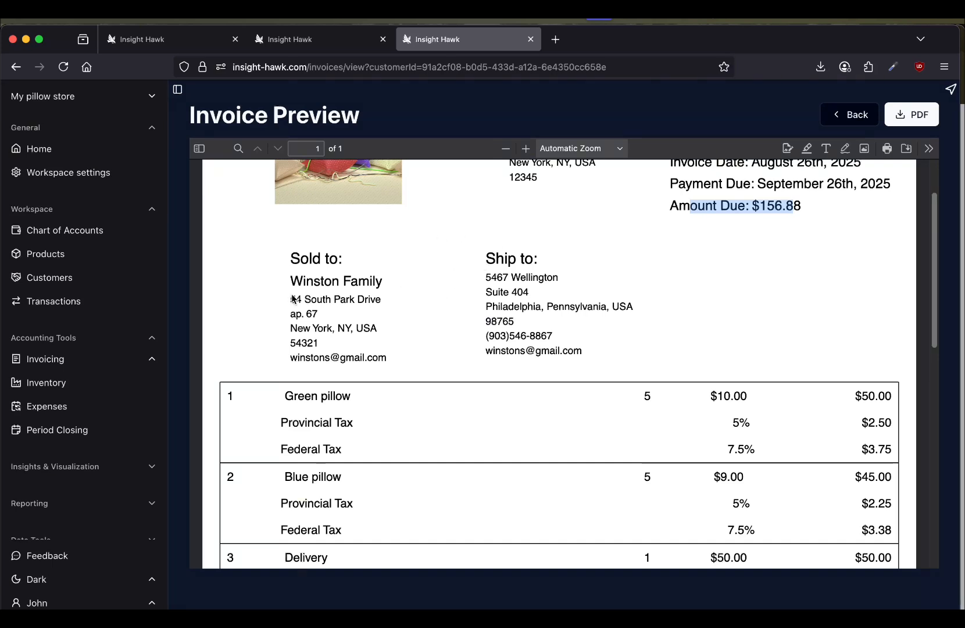
{"action": "left_click_drag", "start_coordinate": [291, 295], "coordinate": [373, 334]}
{"action": "left_click", "coordinate": [377, 341]}
{"action": "left_click_drag", "start_coordinate": [287, 302], "coordinate": [383, 342]}
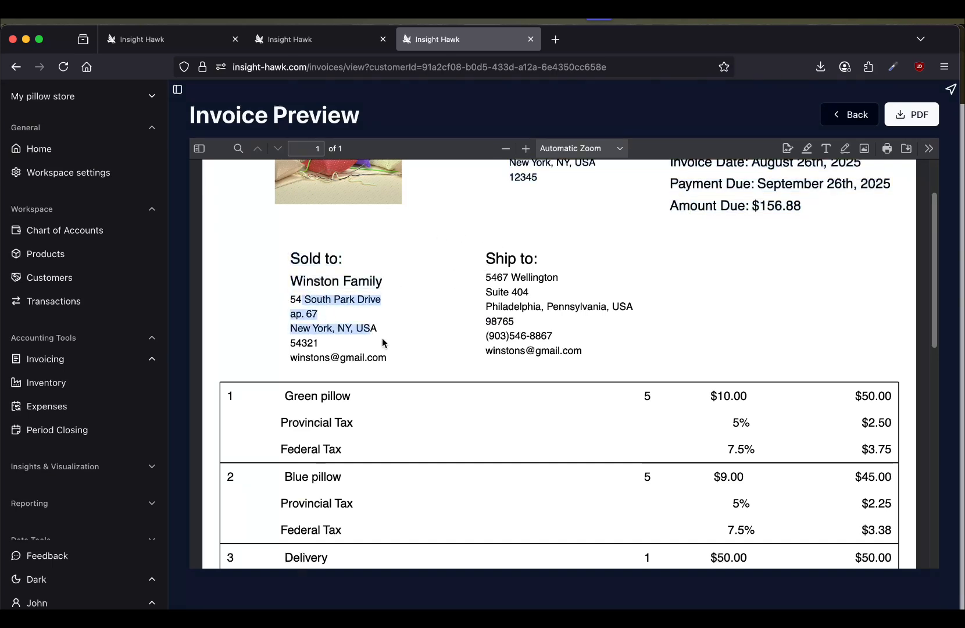
{"action": "left_click_drag", "start_coordinate": [485, 284], "coordinate": [551, 333]}
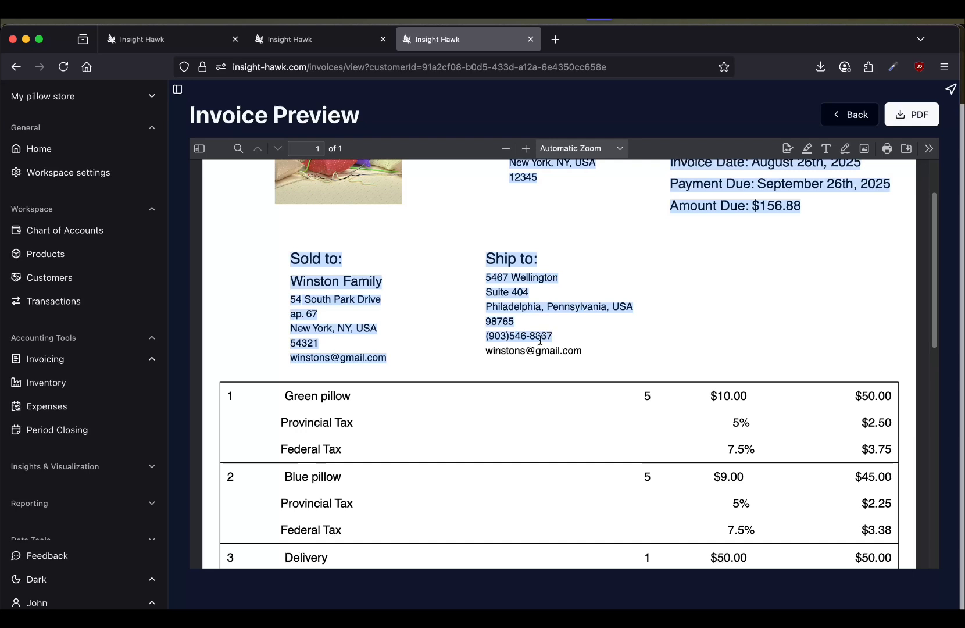
{"action": "scroll", "coordinate": [597, 323], "scroll_direction": "down", "scroll_amount": 5}
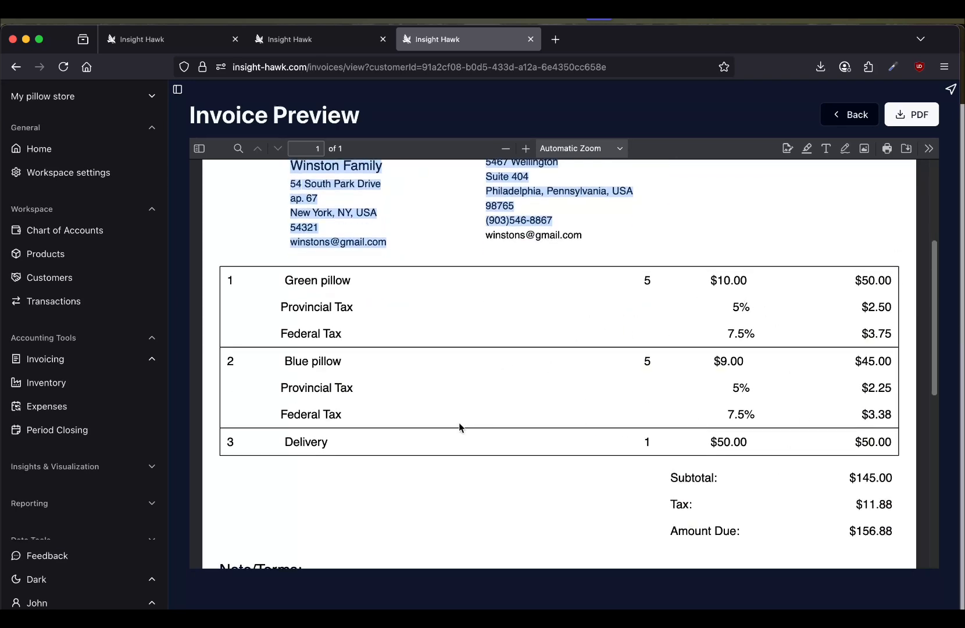
{"action": "scroll", "coordinate": [459, 427], "scroll_direction": "down", "scroll_amount": 3}
{"action": "scroll", "coordinate": [586, 390], "scroll_direction": "up", "scroll_amount": 1}
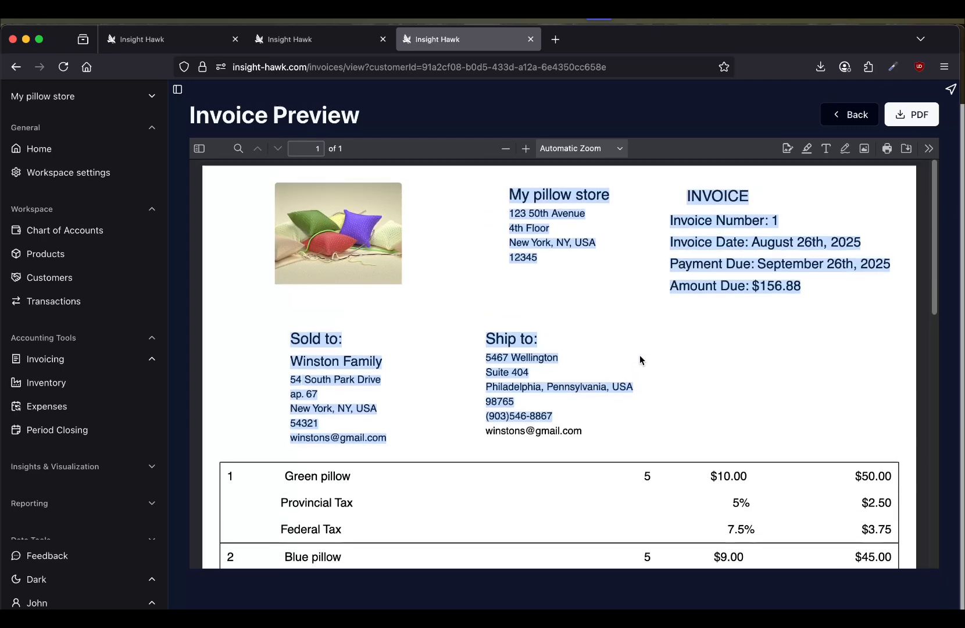
Download the invoice as a PDF, look through the downloaded file and return to the invoice preview
{"action": "left_click", "coordinate": [918, 114]}
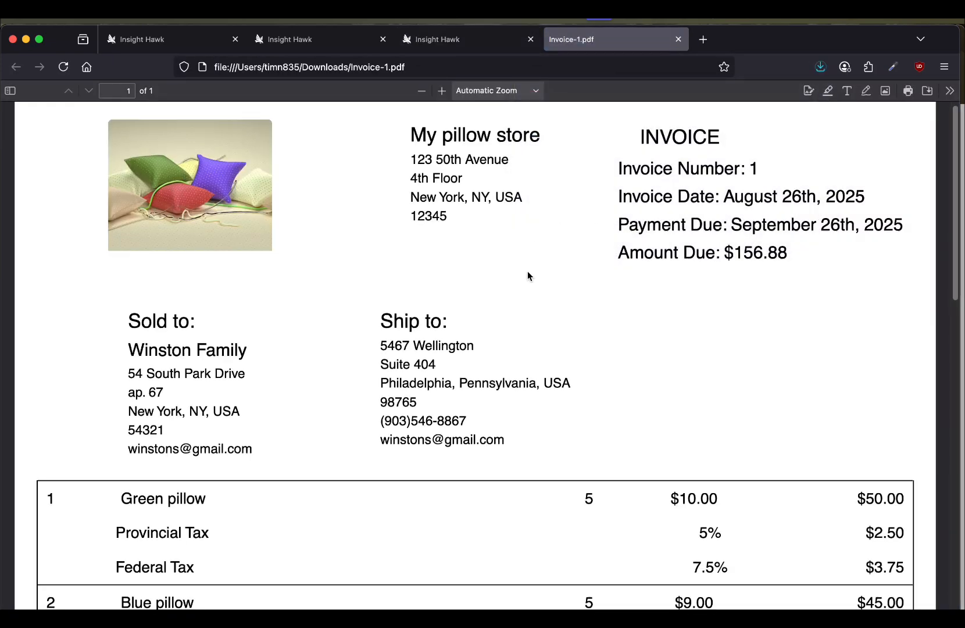
{"action": "scroll", "coordinate": [530, 276], "scroll_direction": "down", "scroll_amount": 7}
{"action": "scroll", "coordinate": [529, 274], "scroll_direction": "up", "scroll_amount": 7}
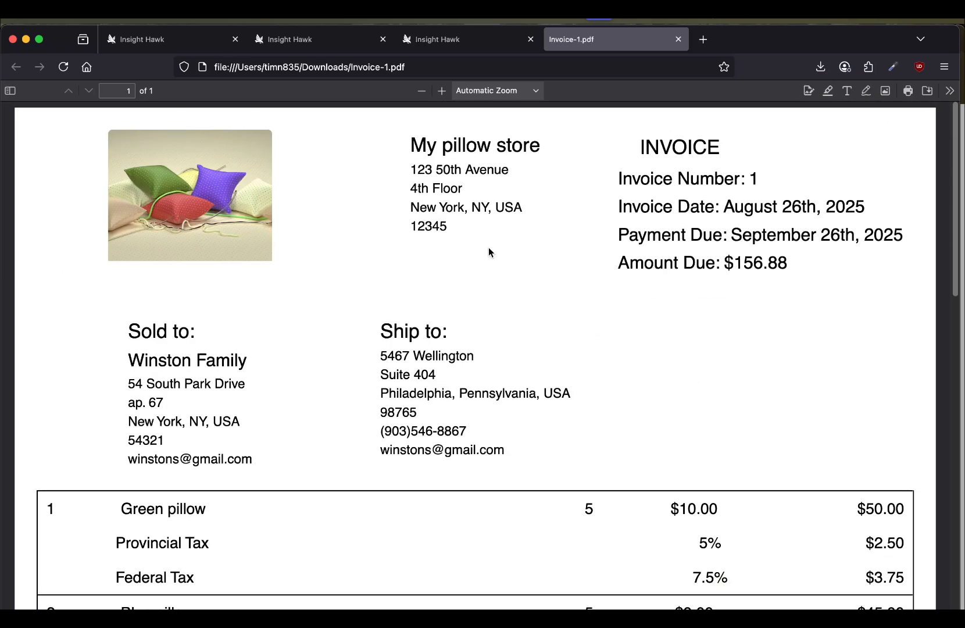
{"action": "left_click", "coordinate": [473, 41]}
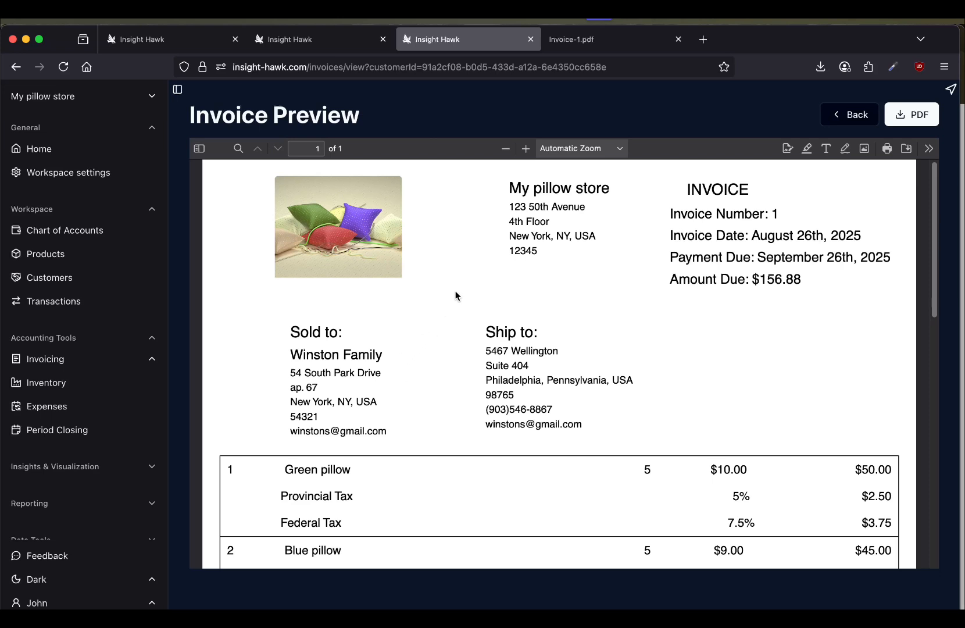
{"action": "scroll", "coordinate": [474, 298], "scroll_direction": "down", "scroll_amount": 1}
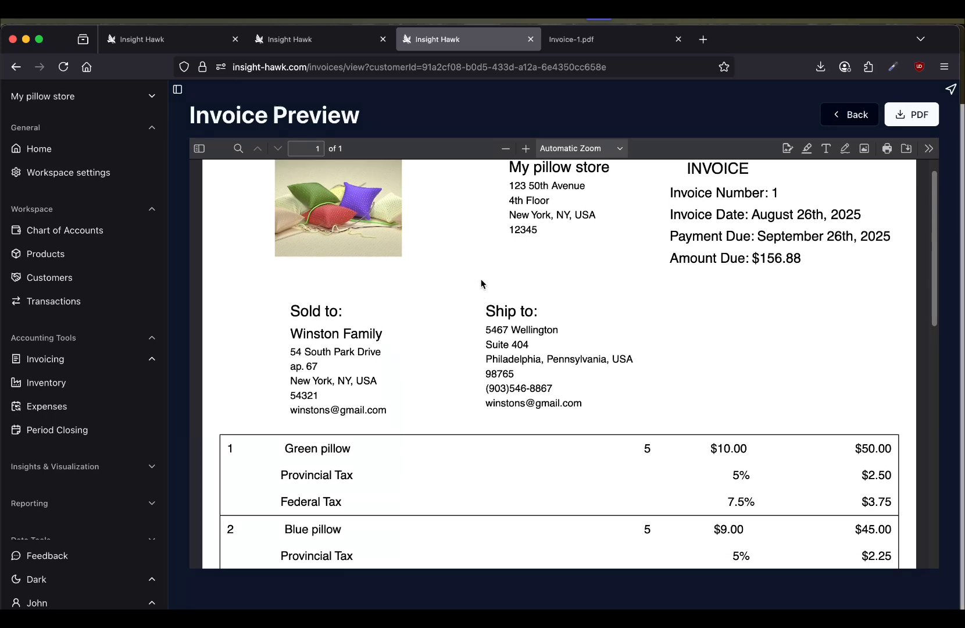